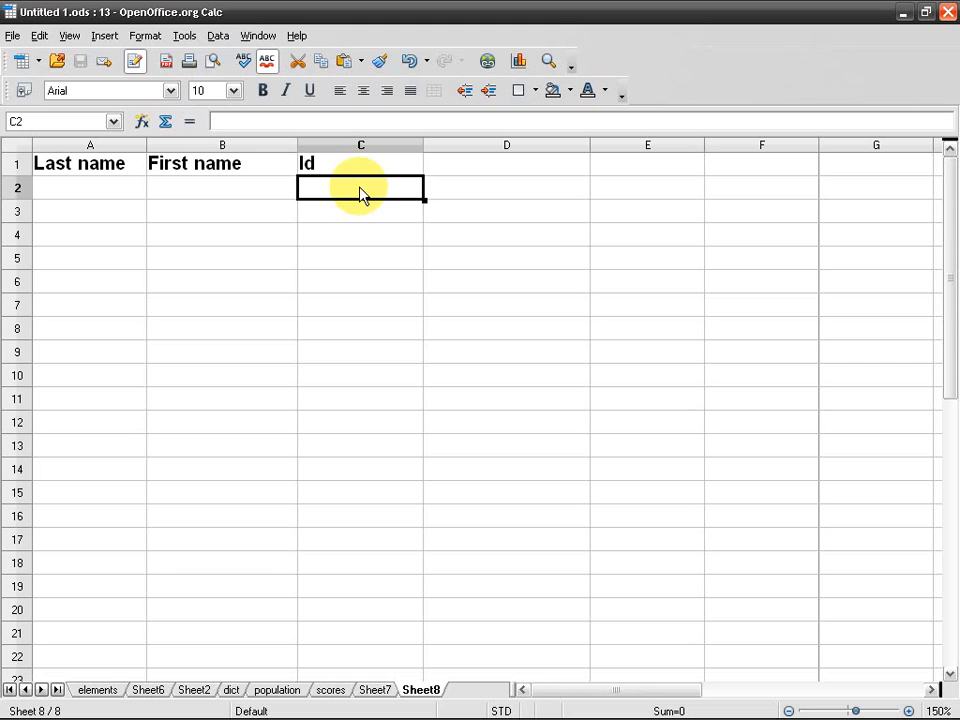
{"action": "key", "text": "Right"}
{"action": "key", "text": "Right"}
{"action": "key", "text": "ctrl+shift+Down"}
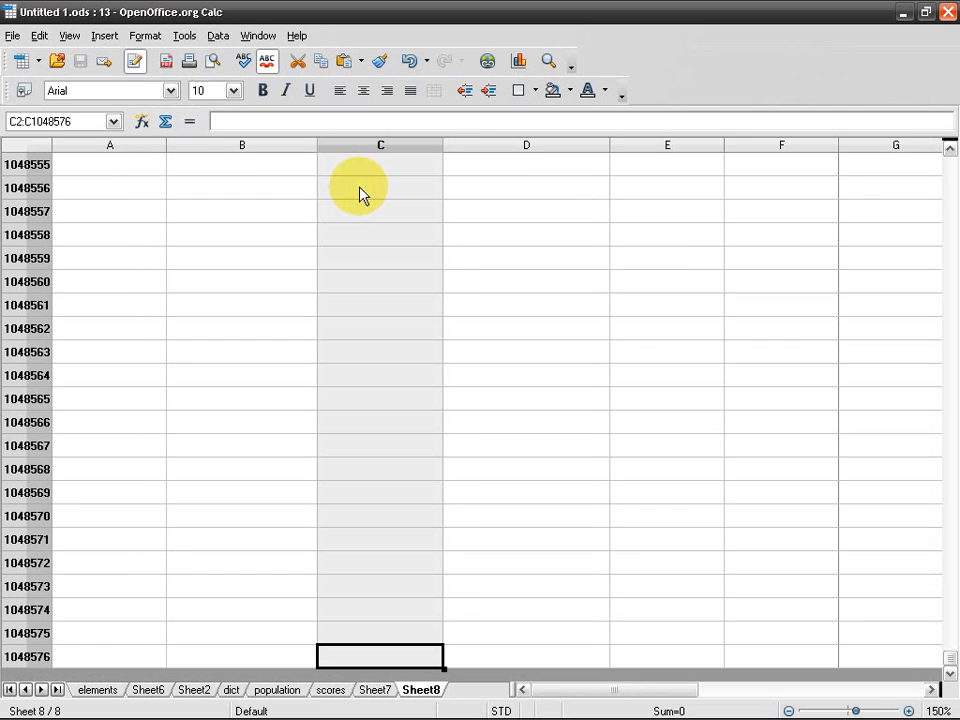
{"action": "left_click_drag", "start_coordinate": [946, 662], "coordinate": [945, 148]}
{"action": "left_click", "coordinate": [358, 195]}
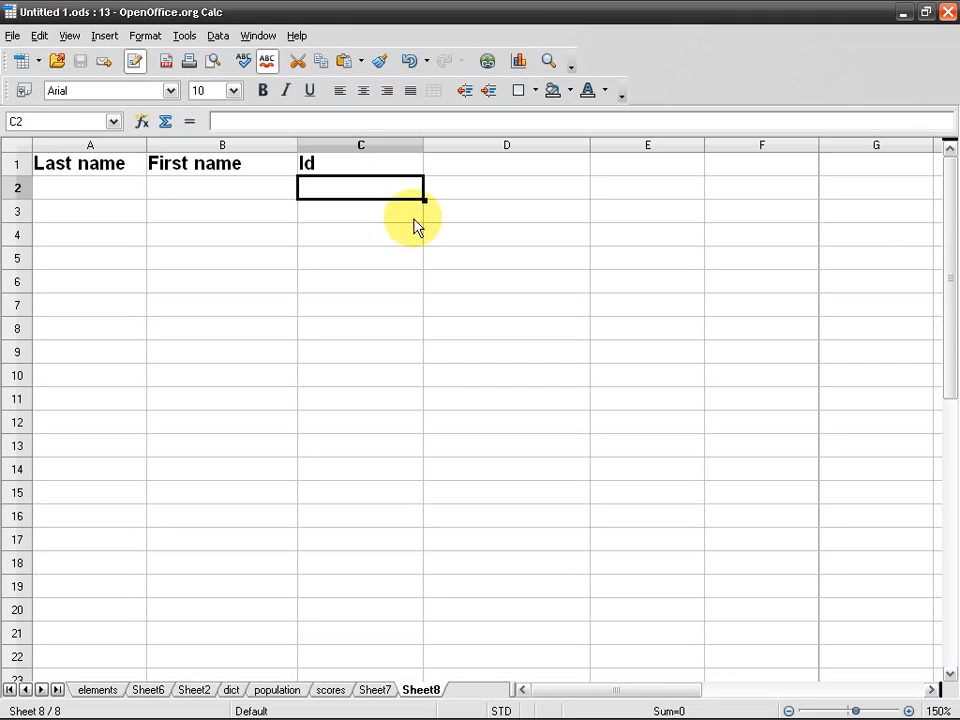
- Select the Id column cells from C2 to the last row and open their Validity criteria
{"action": "key", "text": "ctrl+shift+Down"}
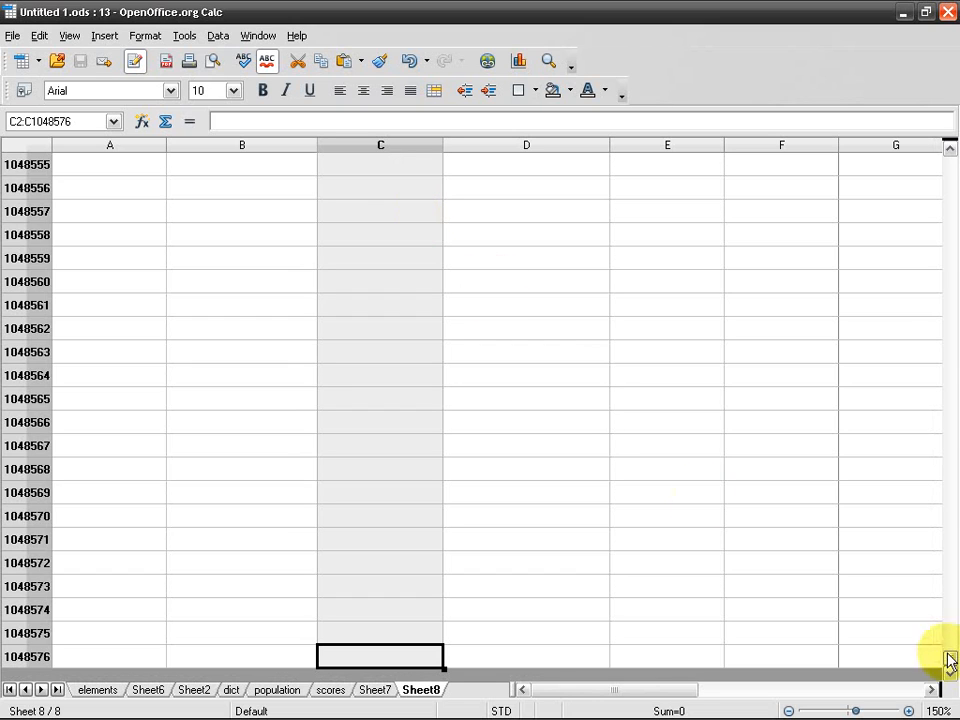
{"action": "left_click", "coordinate": [184, 38]}
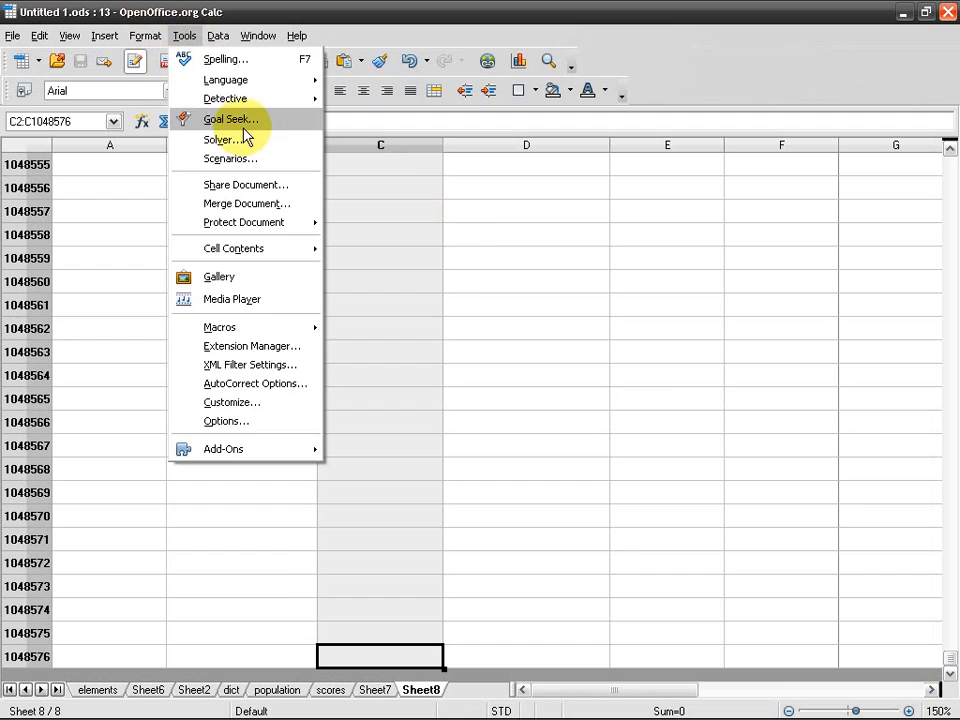
{"action": "left_click", "coordinate": [953, 648]}
{"action": "left_click_drag", "start_coordinate": [947, 655], "coordinate": [943, 100]}
{"action": "left_click", "coordinate": [217, 37]}
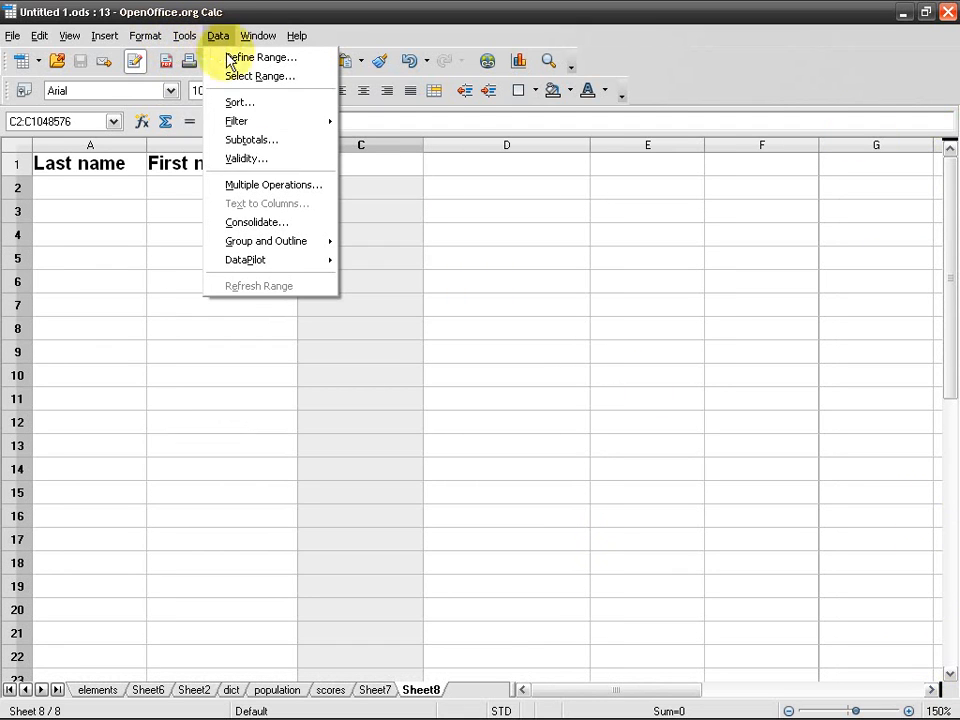
{"action": "left_click", "coordinate": [298, 163]}
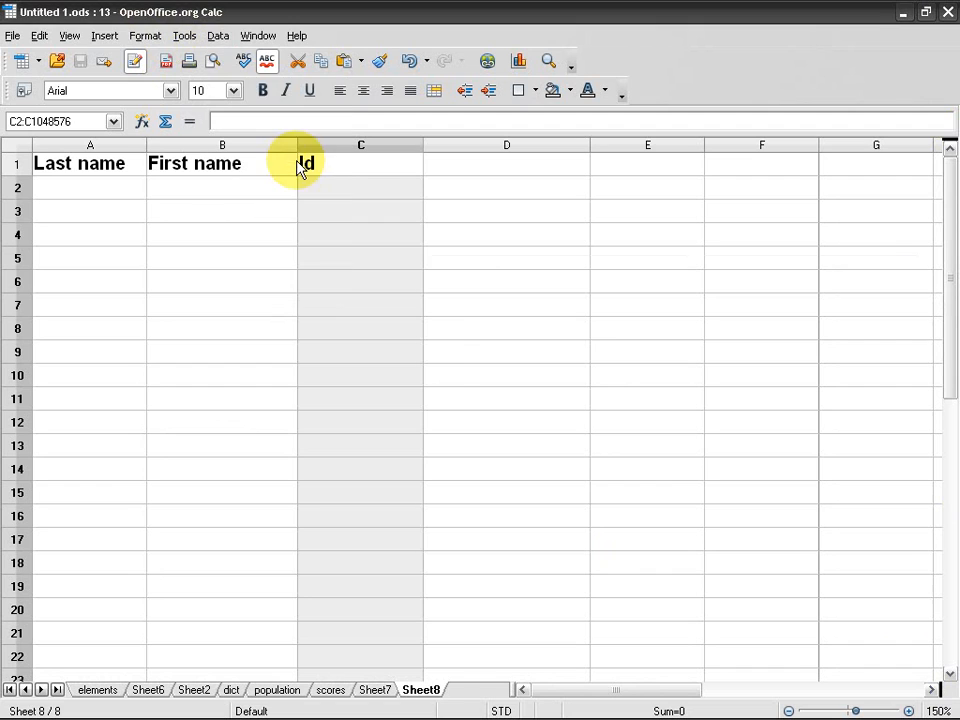
{"action": "left_click", "coordinate": [460, 292]}
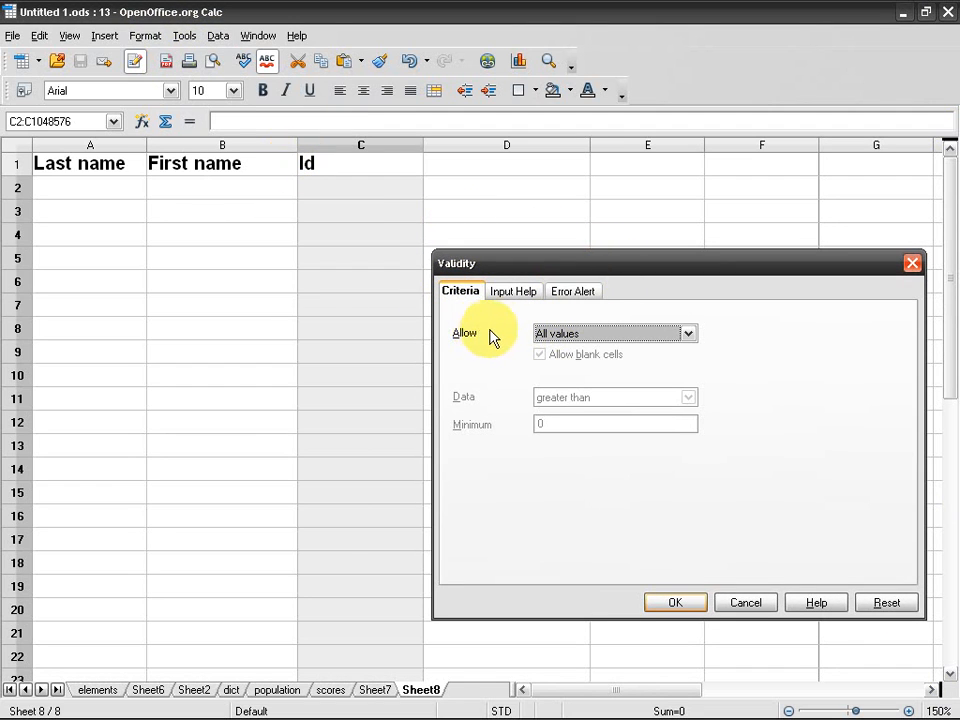
- Restrict the validity criteria to whole numbers with the data condition "between"
{"action": "left_click", "coordinate": [591, 334]}
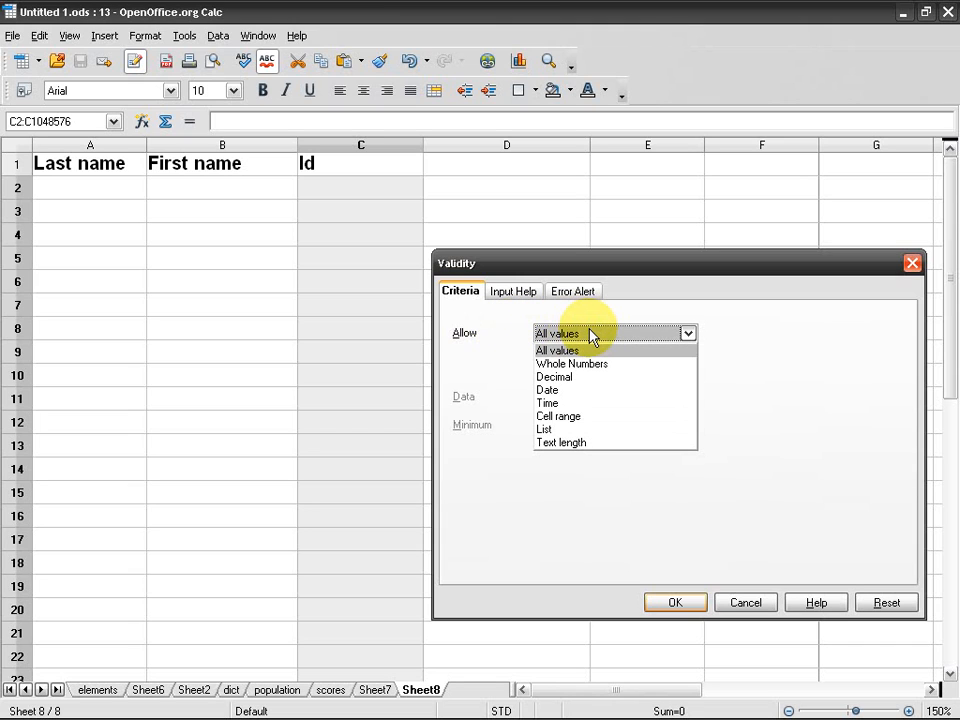
{"action": "left_click", "coordinate": [591, 335]}
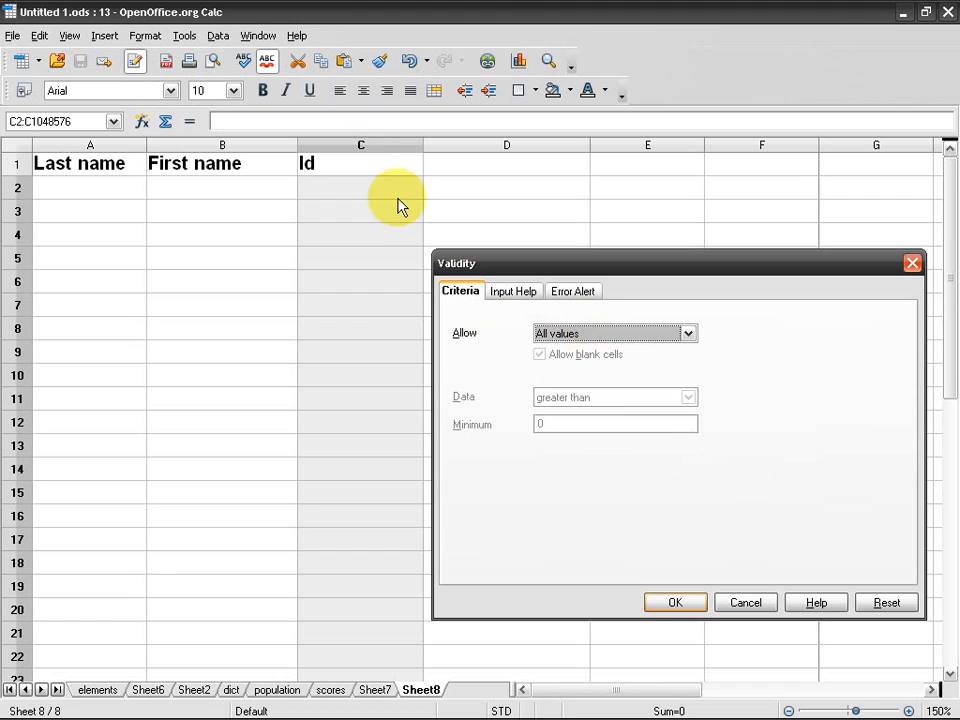
{"action": "left_click", "coordinate": [641, 338]}
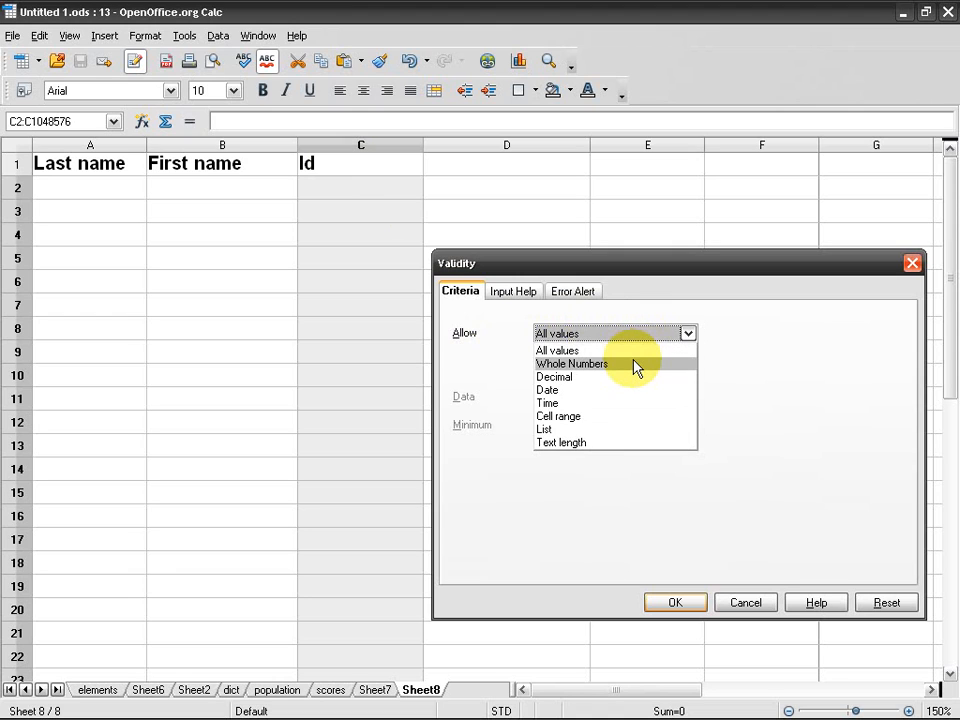
{"action": "left_click", "coordinate": [636, 365]}
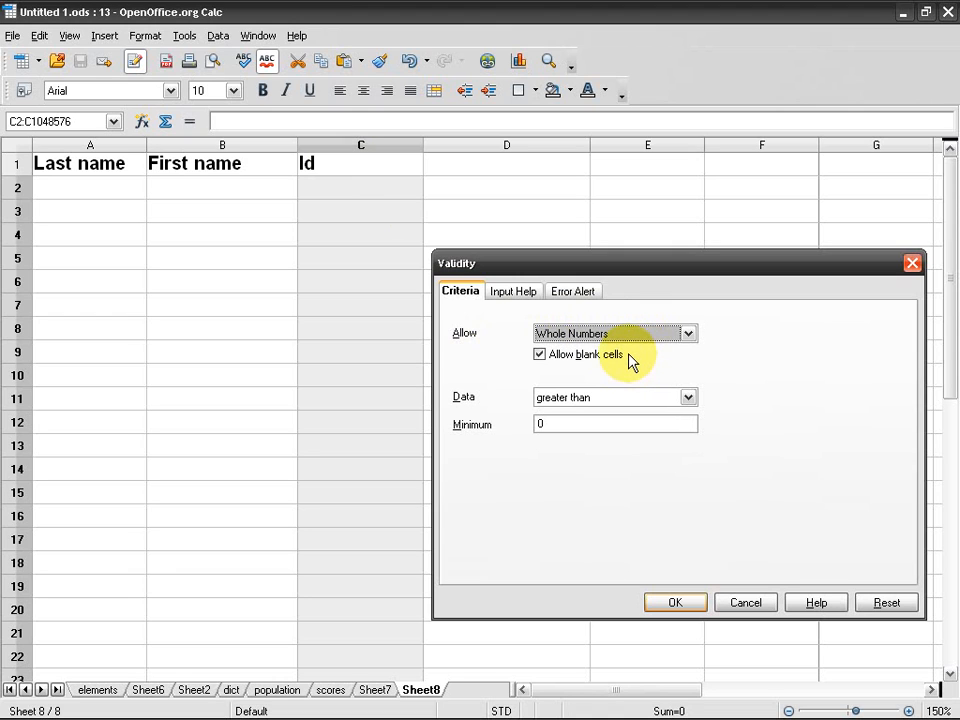
{"action": "left_click", "coordinate": [688, 398]}
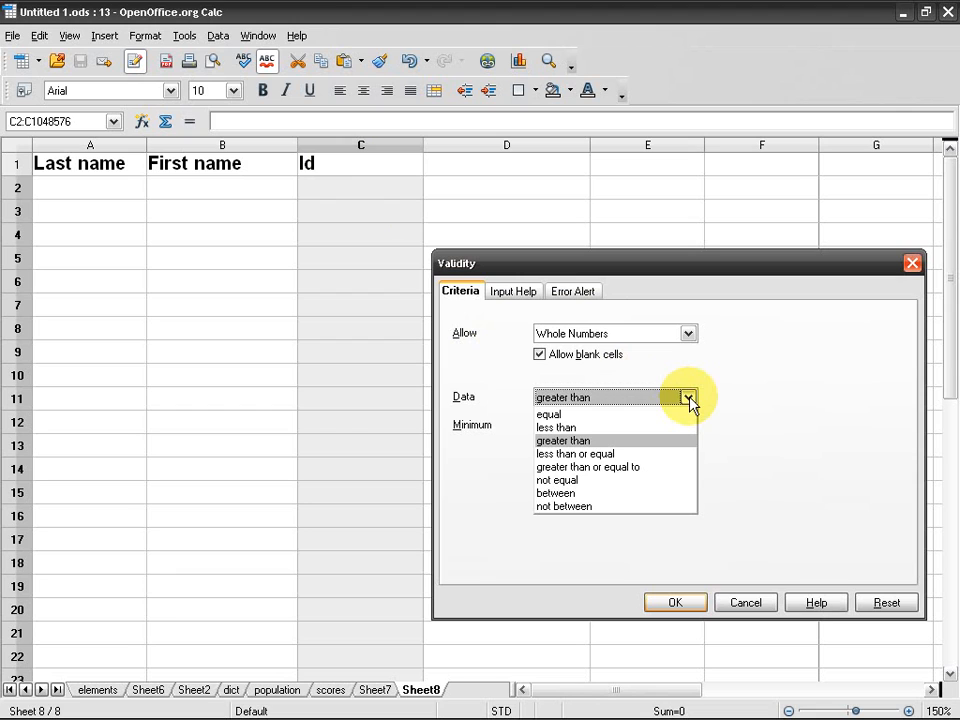
{"action": "left_click", "coordinate": [621, 493]}
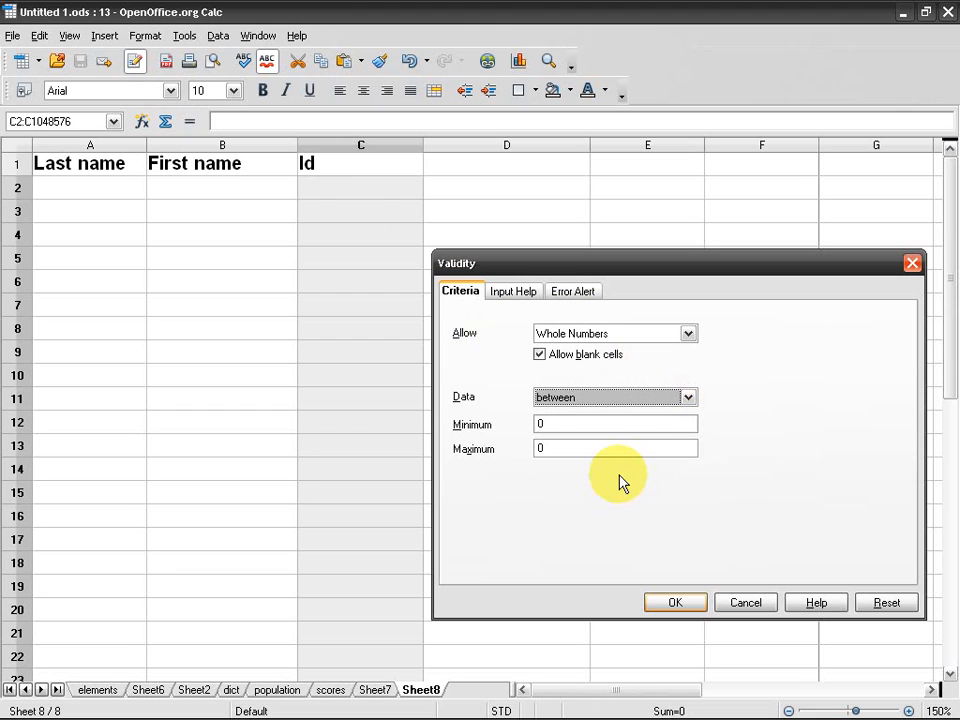
- Set the allowed range to a minimum of 00000001 and a maximum of 99999999
{"action": "left_click", "coordinate": [598, 425]}
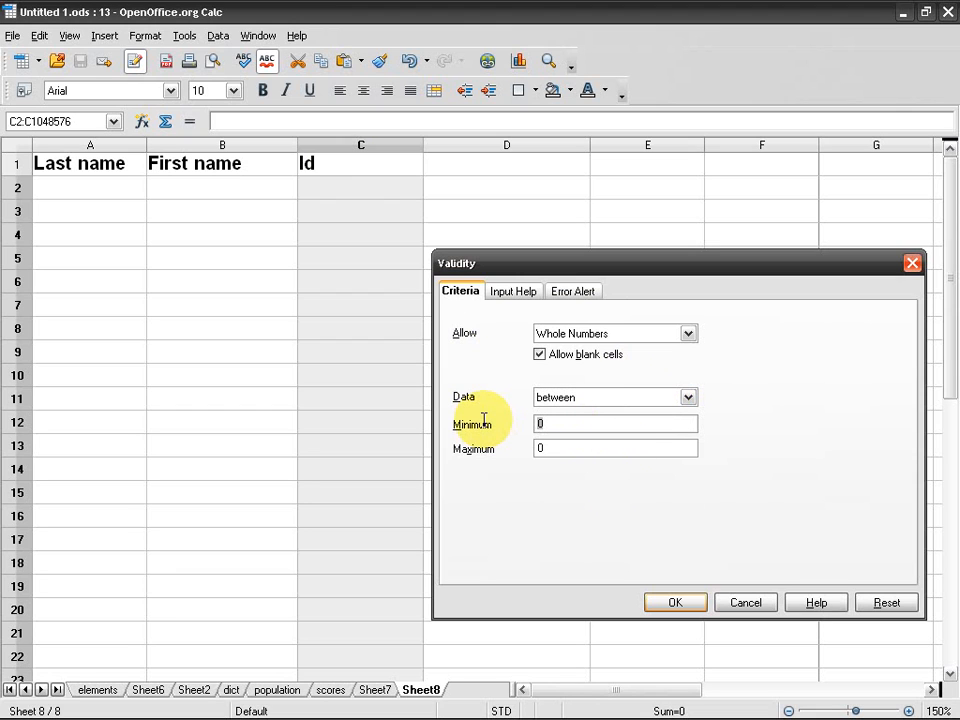
{"action": "type", "text": "20"}
{"action": "key", "text": "BackSpace"}
{"action": "key", "text": "BackSpace"}
{"action": "type", "text": "00000001"}
{"action": "key", "text": "Tab"}
{"action": "type", "text": "99999999"}
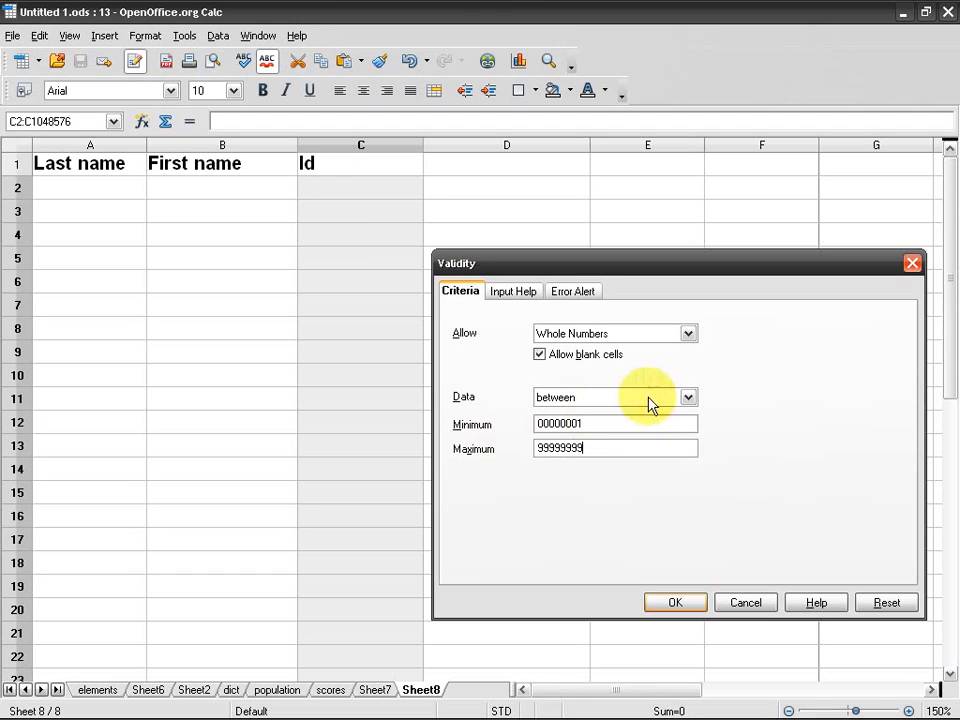
- Enable the input help titled "Immatriculation number" with the text "The ID number should contain 8 digits" and apply the validity rule
{"action": "left_click", "coordinate": [510, 293]}
{"action": "left_click_drag", "start_coordinate": [703, 362], "coordinate": [561, 373]}
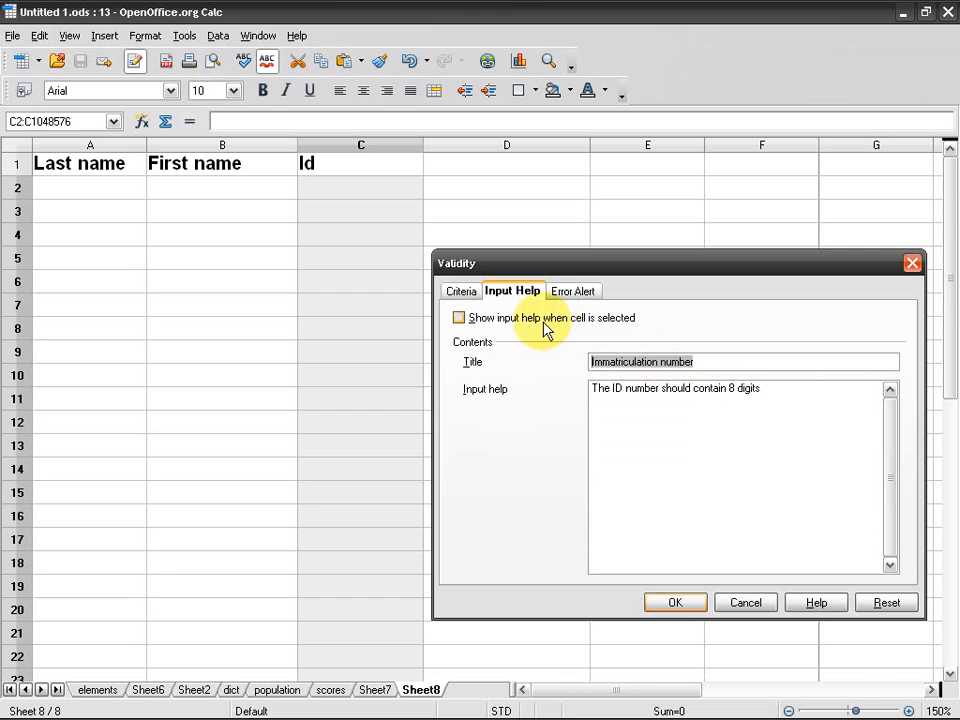
{"action": "left_click", "coordinate": [459, 318]}
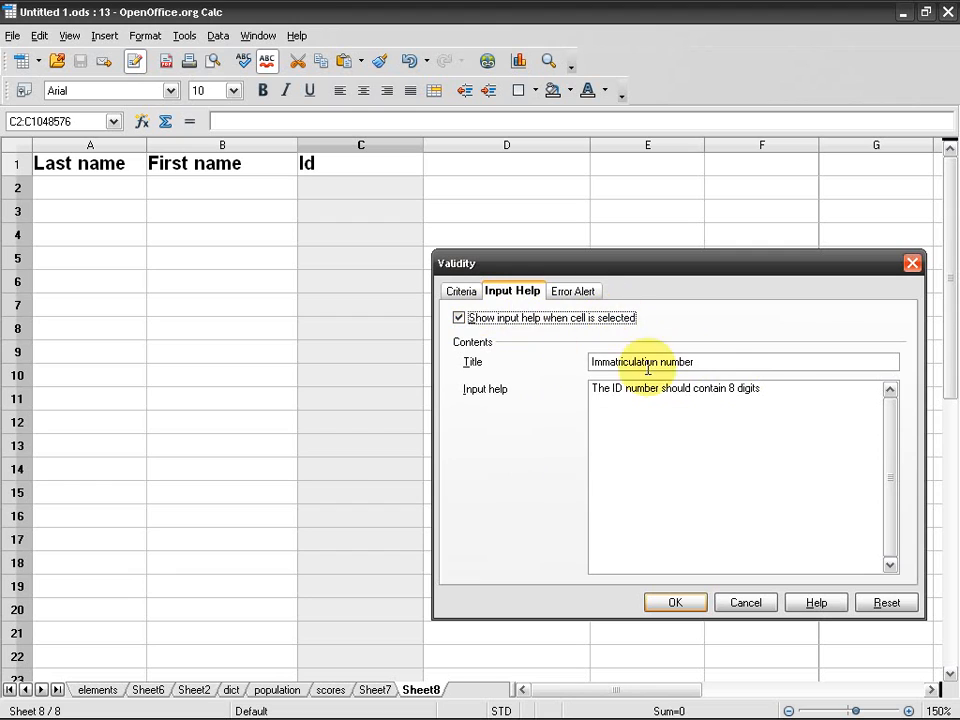
{"action": "left_click", "coordinate": [712, 362]}
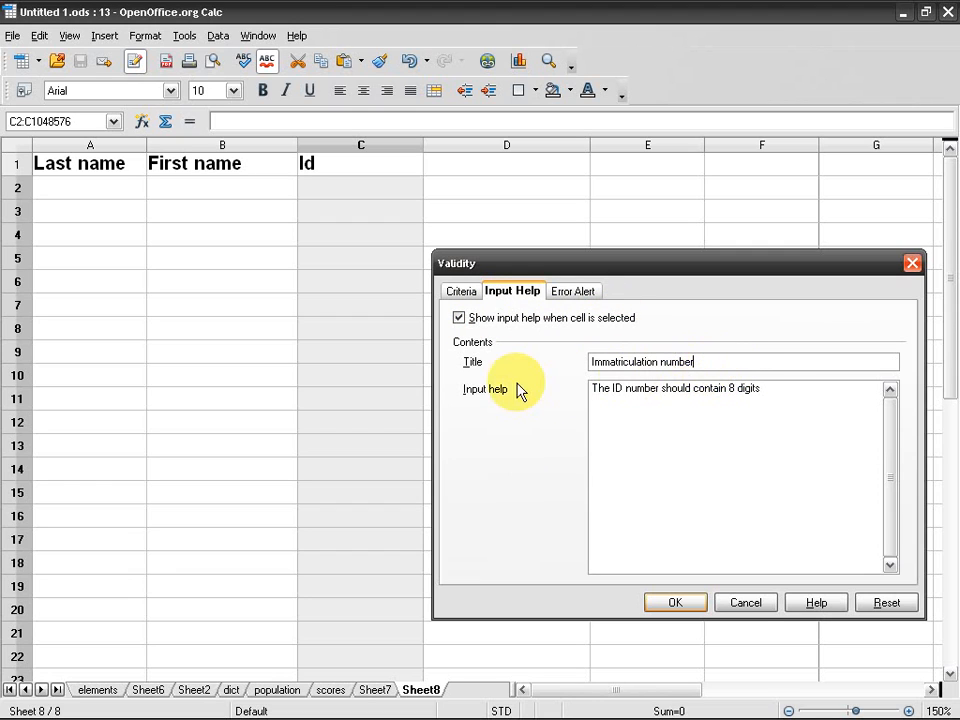
{"action": "left_click", "coordinate": [762, 390]}
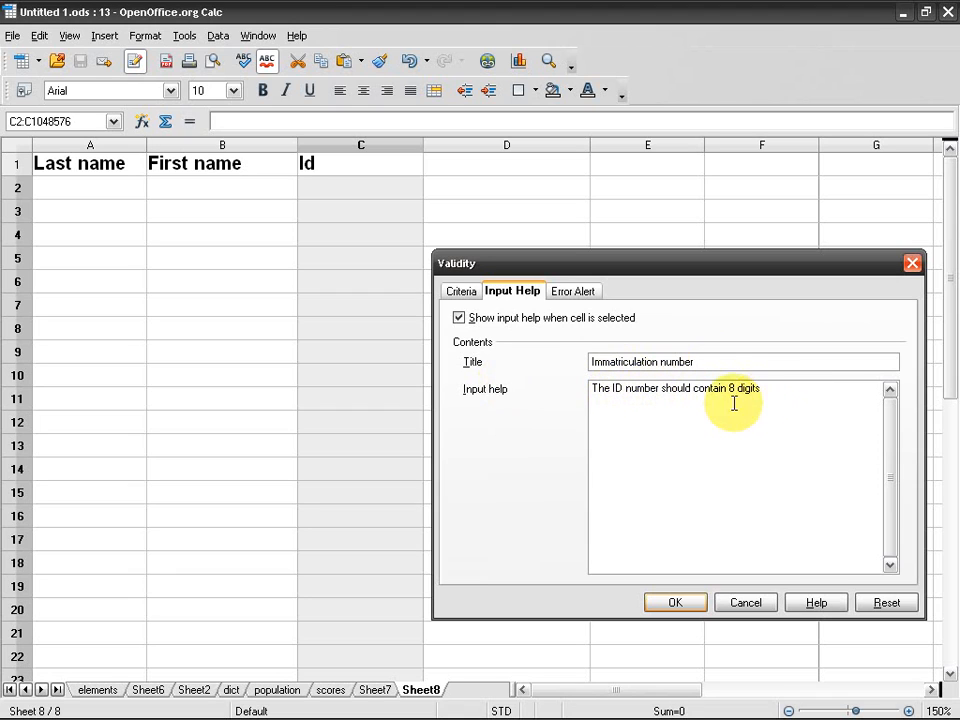
{"action": "left_click", "coordinate": [572, 295]}
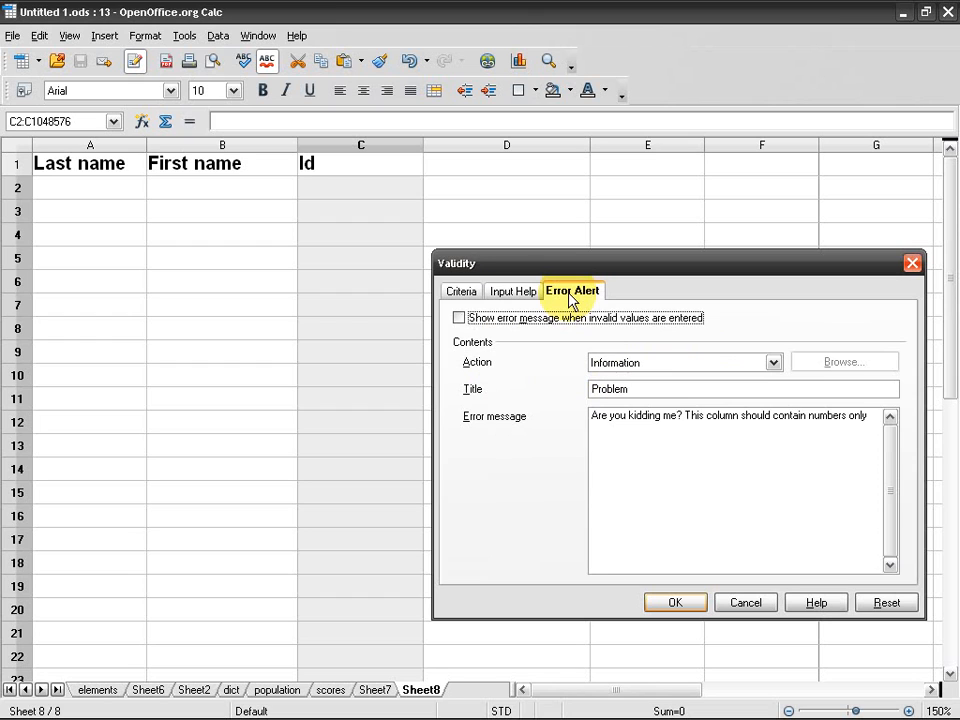
{"action": "left_click", "coordinate": [516, 293]}
{"action": "left_click", "coordinate": [676, 603]}
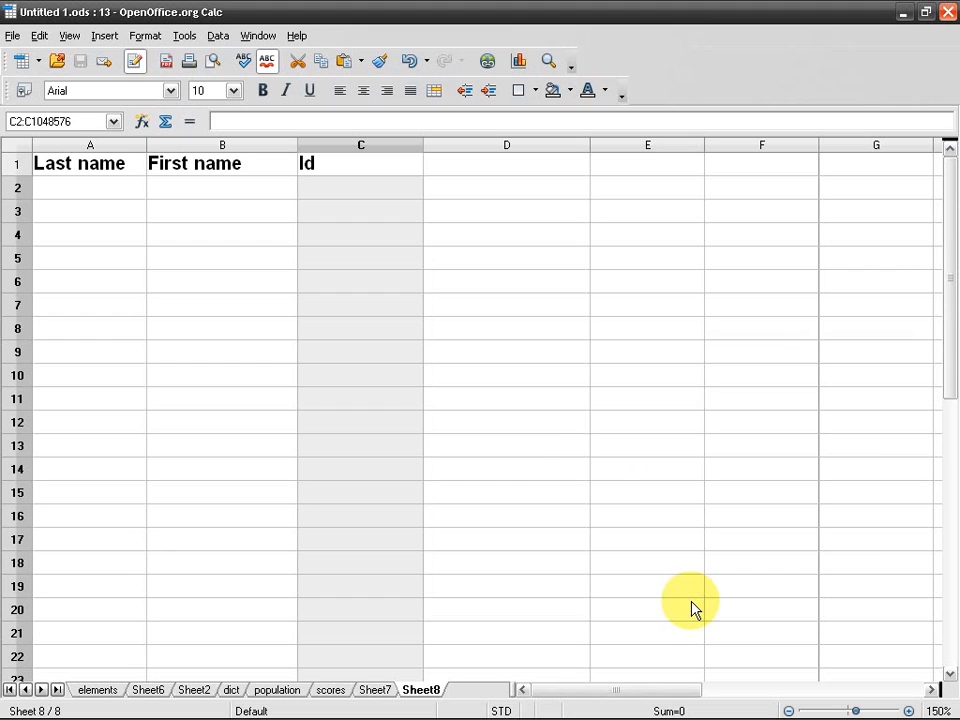
- Test the Id column's validity rule by entering "fjkhgdkhgk" in C2 and "fysdiuyfisudyf" in C3
{"action": "left_click", "coordinate": [535, 428]}
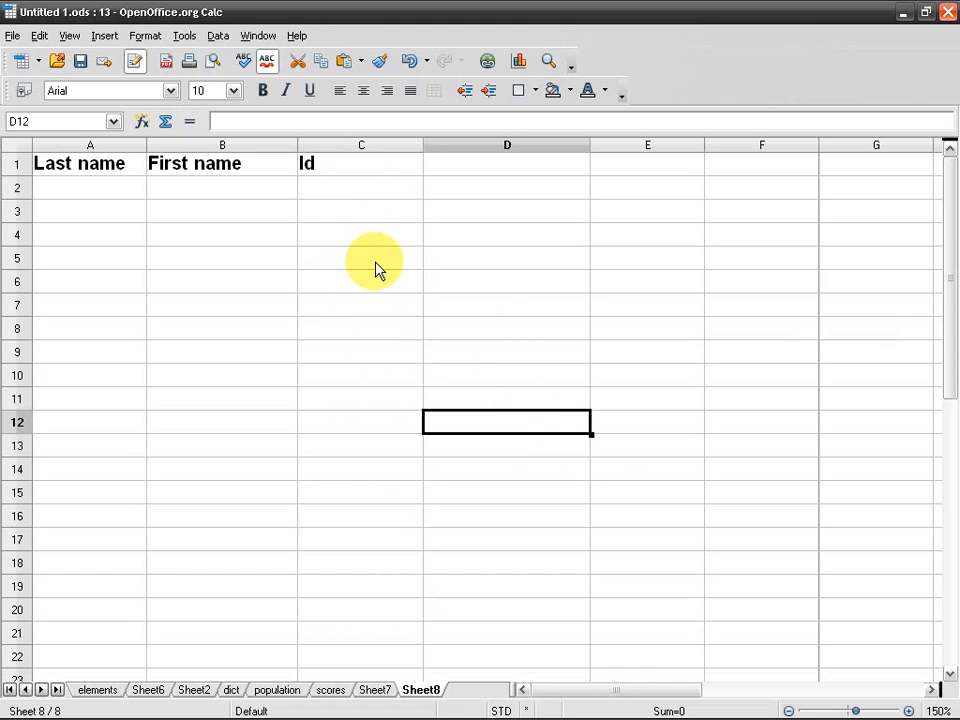
{"action": "left_click", "coordinate": [337, 200]}
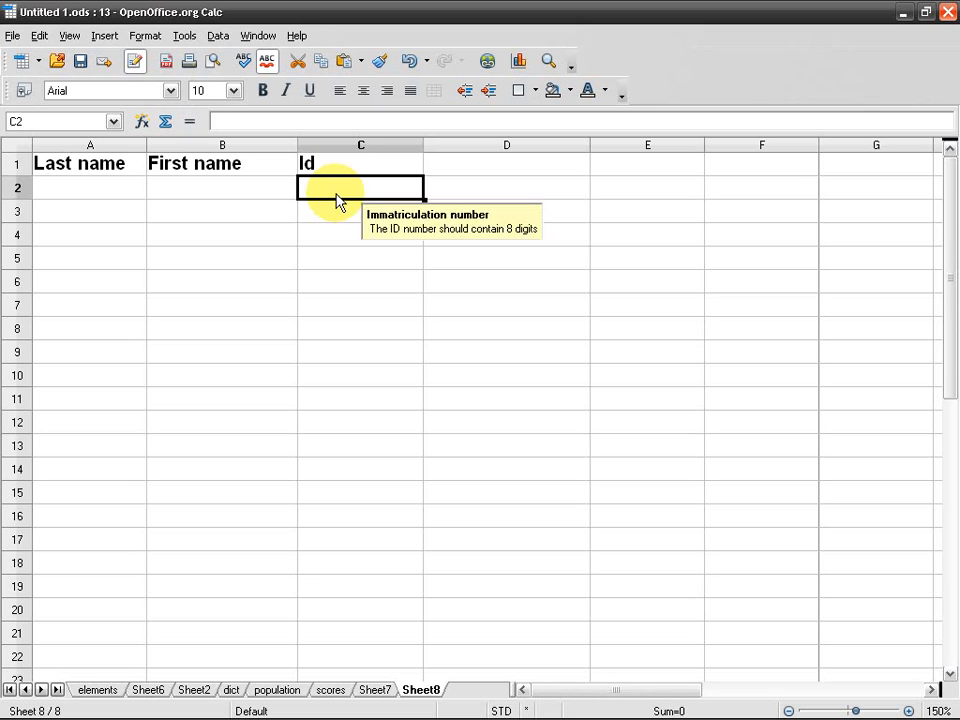
{"action": "type", "text": "fjkhgdkhgk"}
{"action": "key", "text": "Return"}
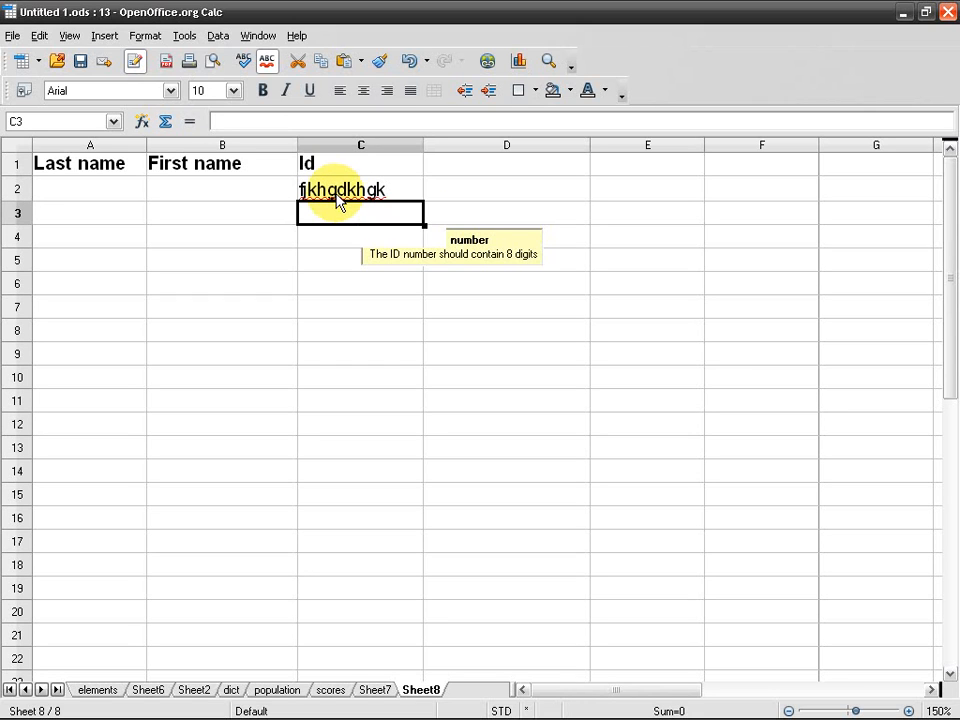
{"action": "key", "text": "Down"}
{"action": "key", "text": "Up"}
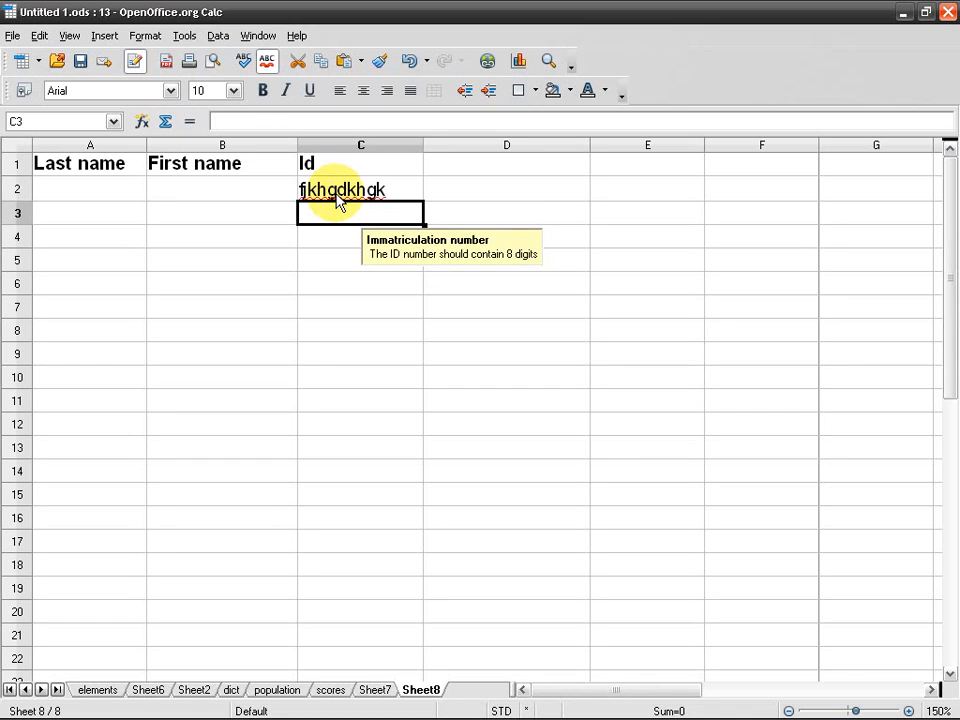
{"action": "type", "text": "fysdiuyfisudyf"}
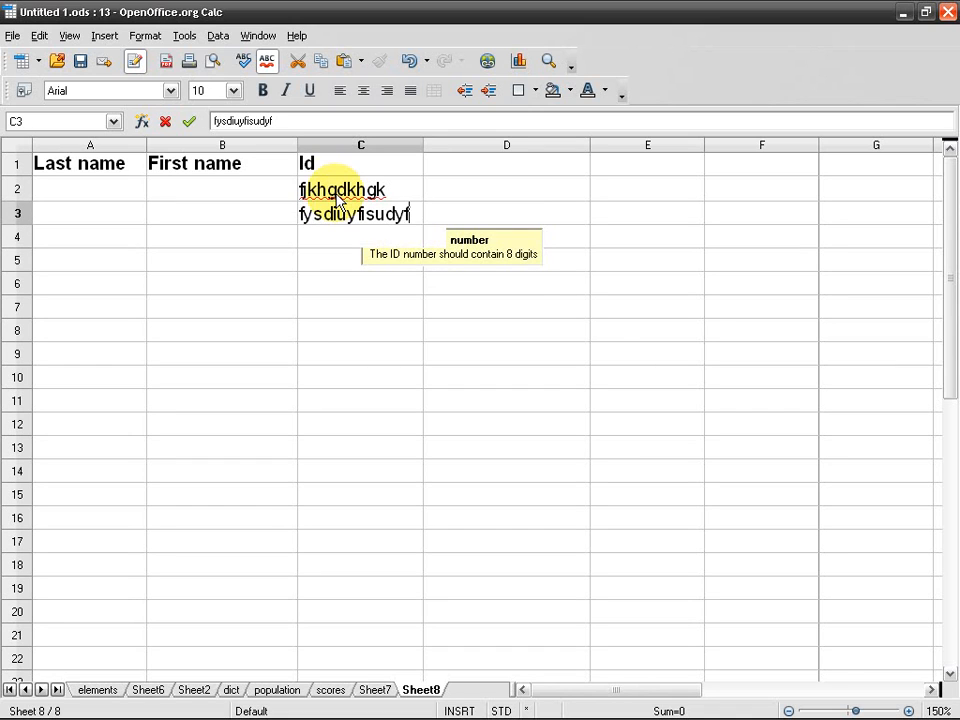
{"action": "key", "text": "Return"}
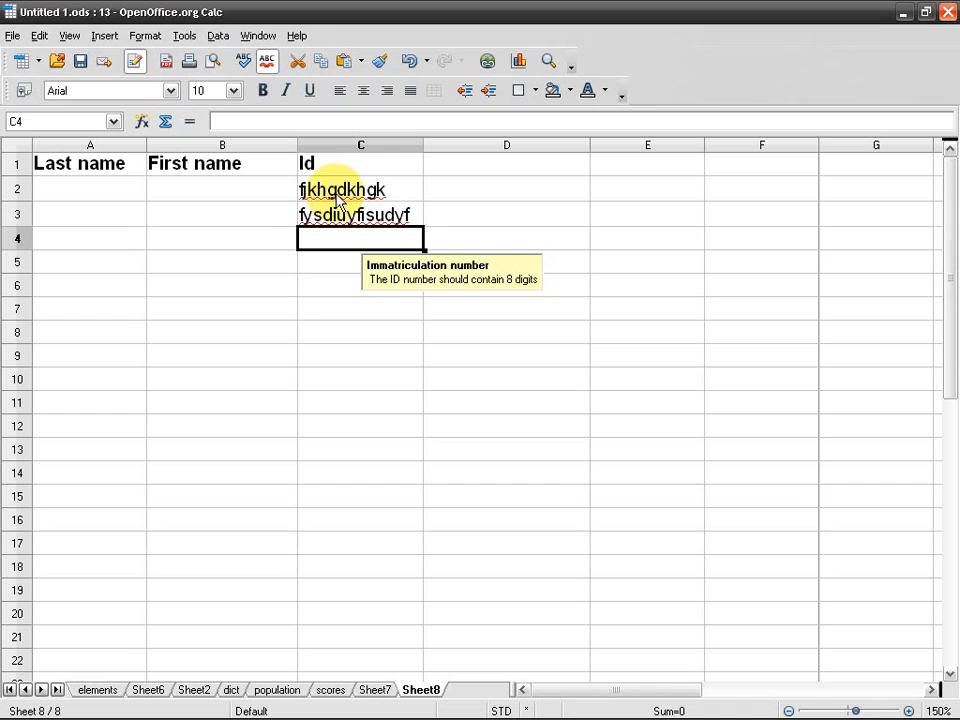
- Clear the test entries from cells C2 and C3
{"action": "left_click", "coordinate": [337, 193]}
{"action": "key", "text": "shift+Down"}
{"action": "key", "text": "Delete"}
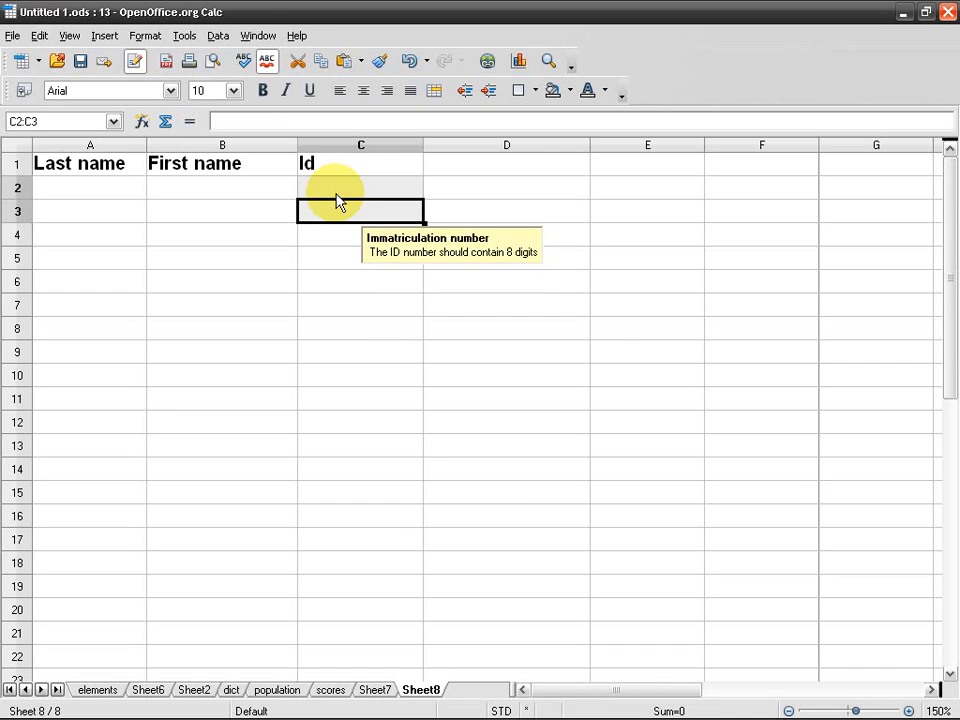
- Select the Id column cells from C2 to the last row again and open their Validity error alert settings
{"action": "key", "text": "ctrl+shift+Down"}
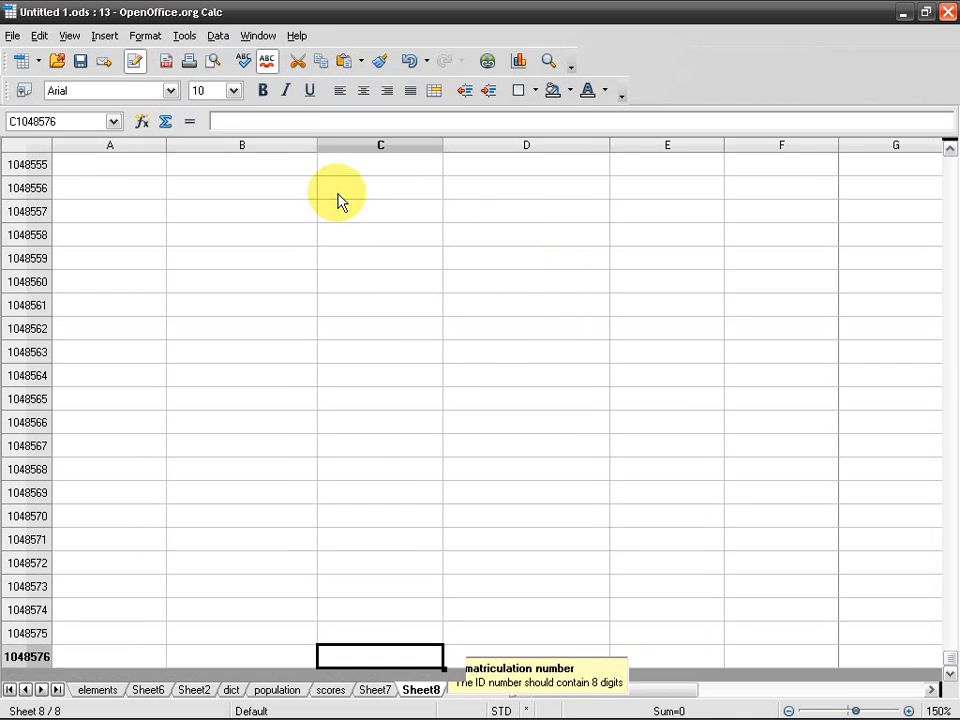
{"action": "key", "text": "ctrl+shift+Up"}
{"action": "key", "text": "shift+Down"}
{"action": "left_click", "coordinate": [214, 37]}
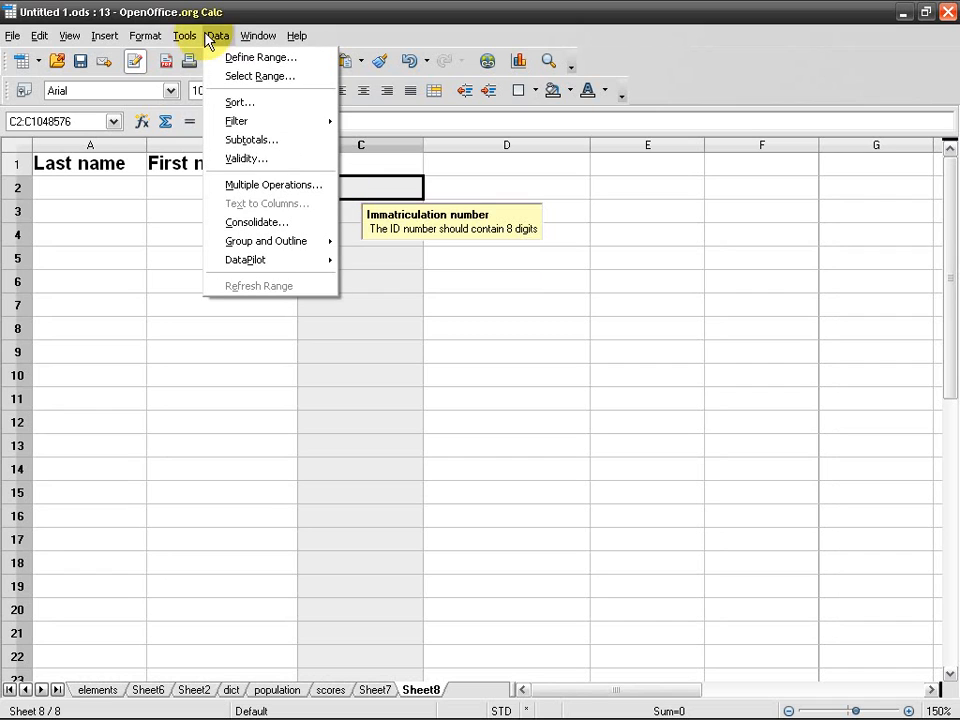
{"action": "left_click", "coordinate": [272, 159]}
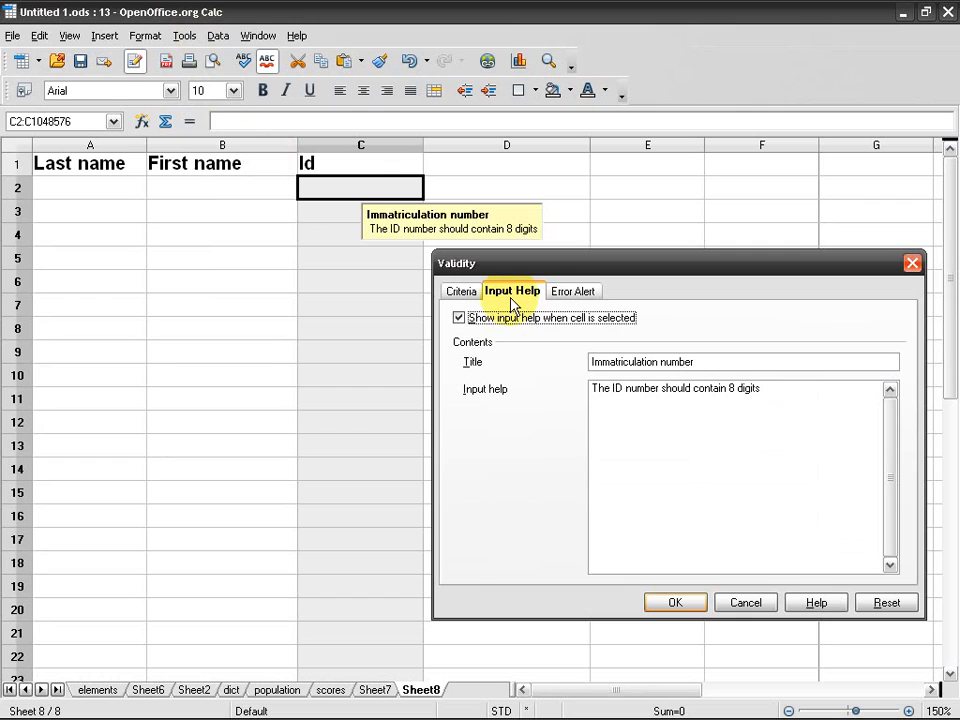
{"action": "left_click", "coordinate": [463, 292]}
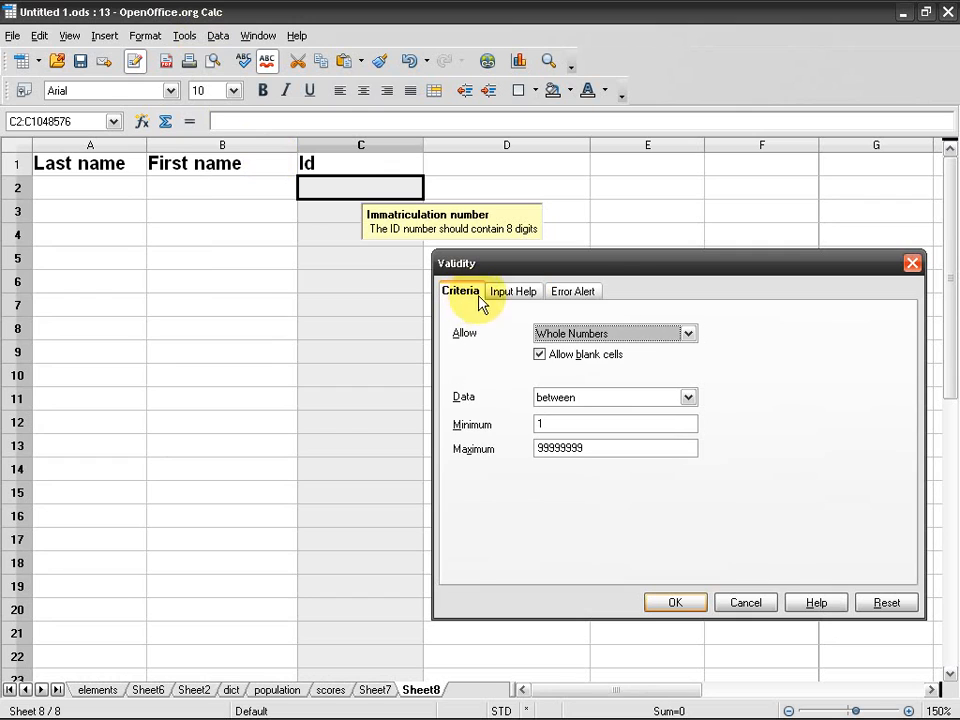
{"action": "left_click", "coordinate": [580, 292]}
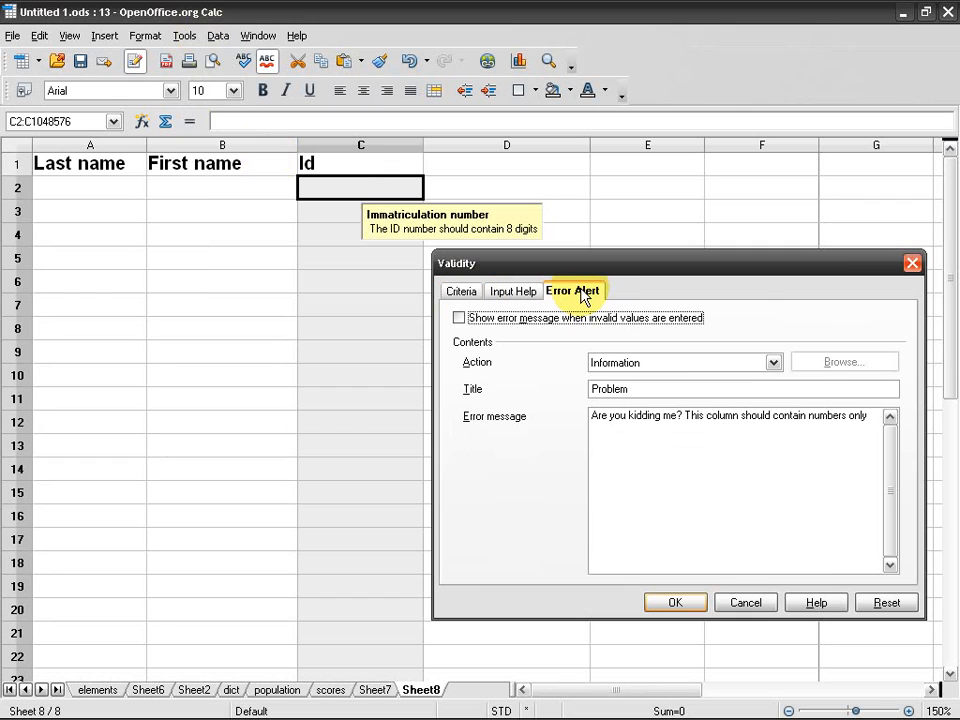
- Turn on the error message for invalid values and set its action to Stop
{"action": "left_click", "coordinate": [504, 320]}
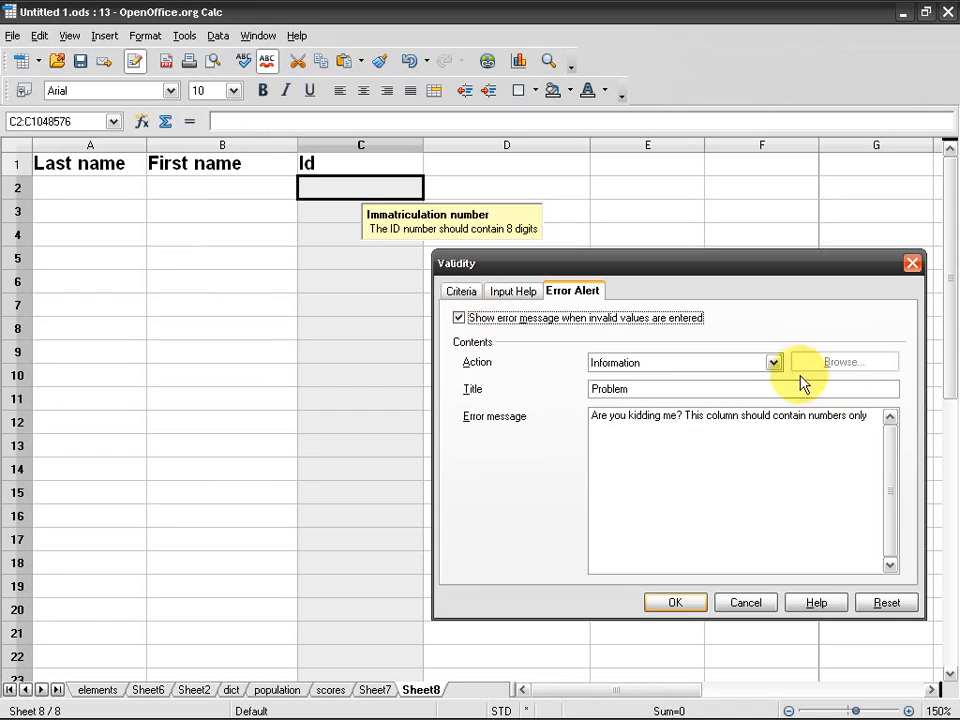
{"action": "left_click", "coordinate": [773, 363]}
{"action": "left_click", "coordinate": [748, 380]}
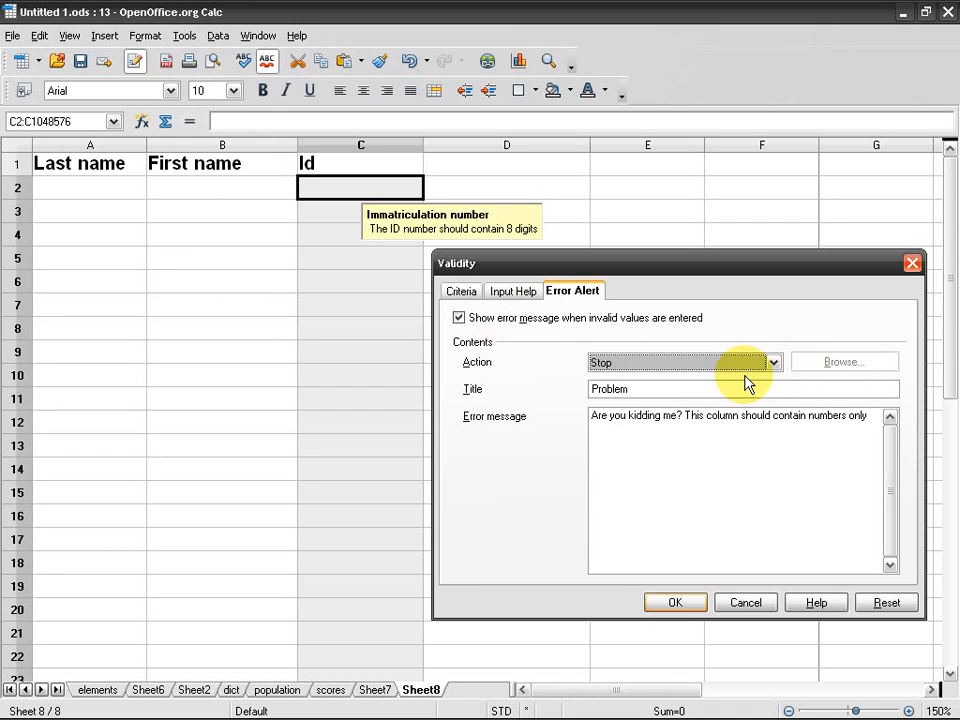
- Shorten the error message to "This column should contain numbers only" and apply the validity settings
{"action": "left_click", "coordinate": [711, 390]}
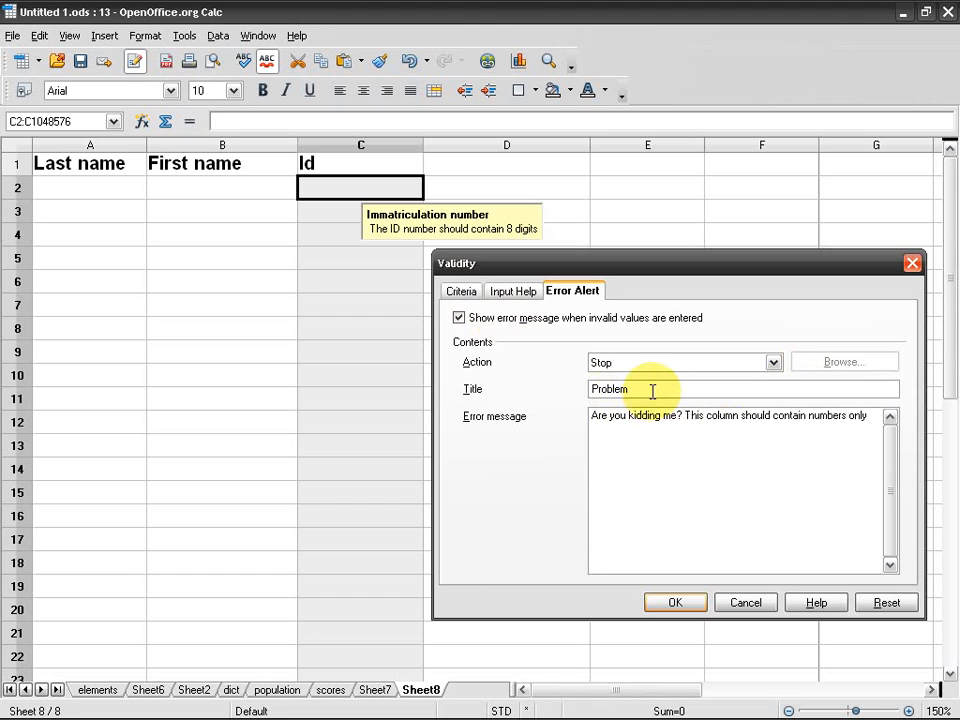
{"action": "double_click", "coordinate": [619, 390]}
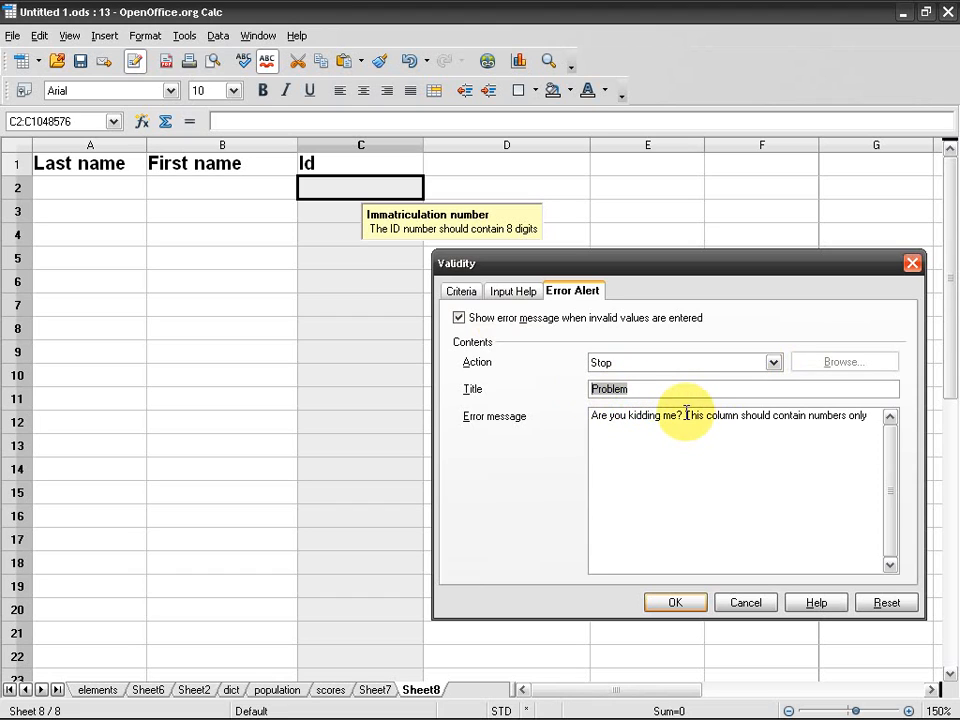
{"action": "left_click_drag", "start_coordinate": [686, 413], "coordinate": [553, 413]}
{"action": "key", "text": "Delete"}
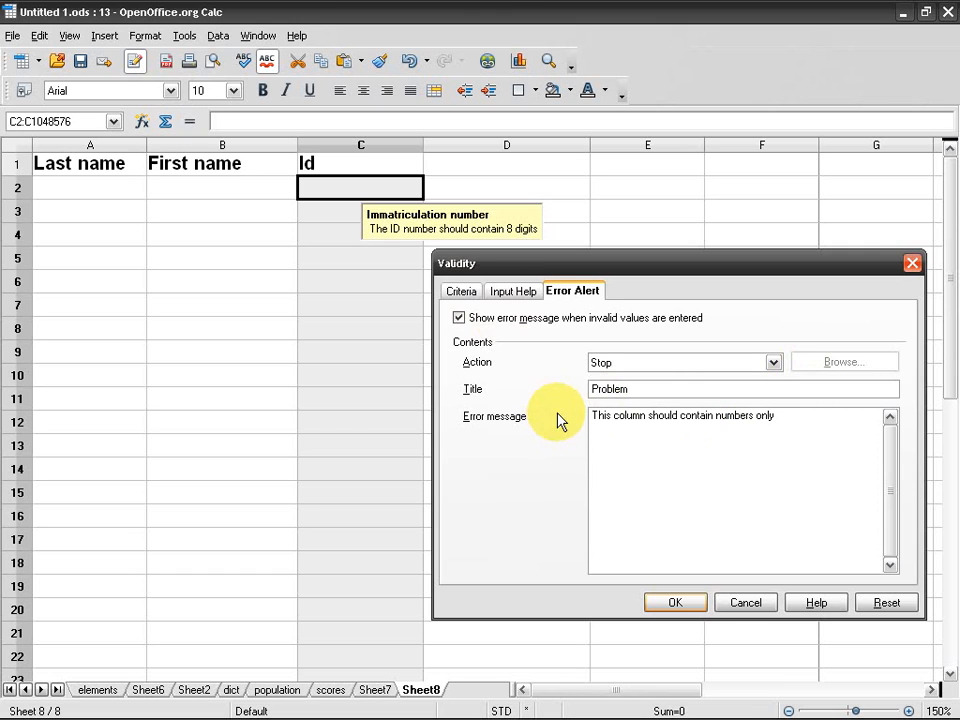
{"action": "left_click", "coordinate": [684, 604]}
{"action": "left_click", "coordinate": [574, 397]}
{"action": "left_click", "coordinate": [727, 340]}
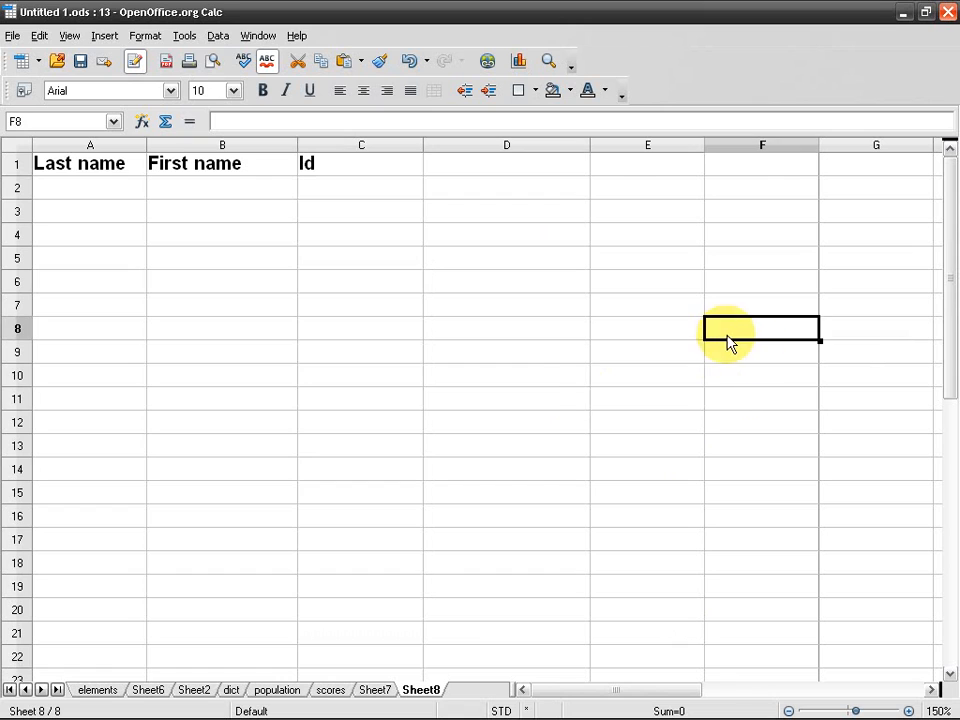
- Test the Stop alert by entering "sfgsjdhfgsjdhg" in C2 and dismiss the error message
{"action": "left_click", "coordinate": [338, 197]}
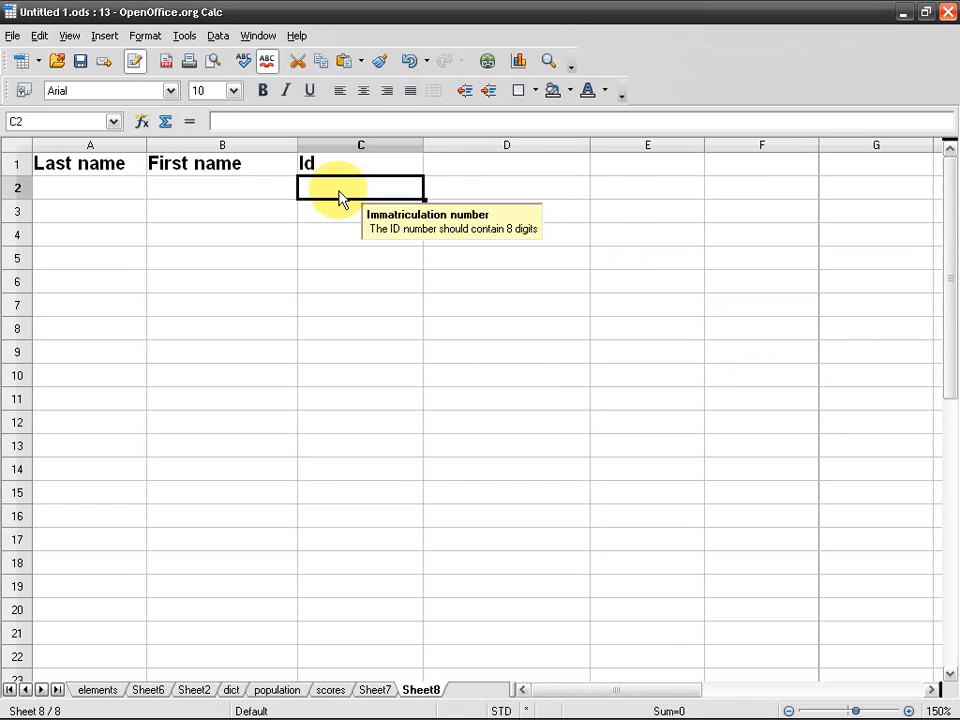
{"action": "type", "text": "sfgsjdhfgsjdhg"}
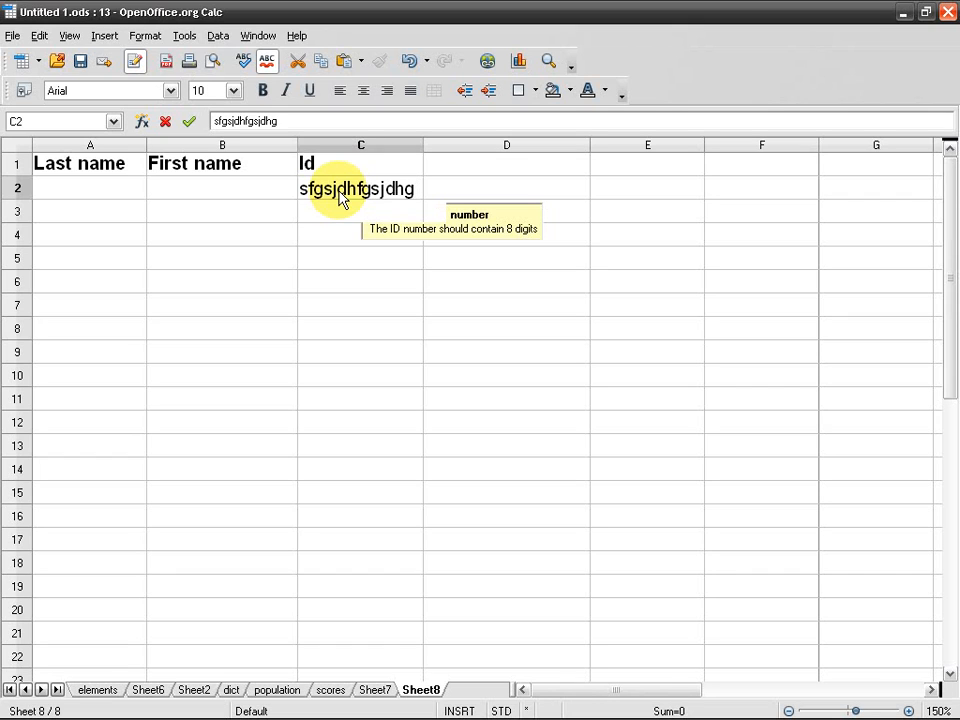
{"action": "key", "text": "Return"}
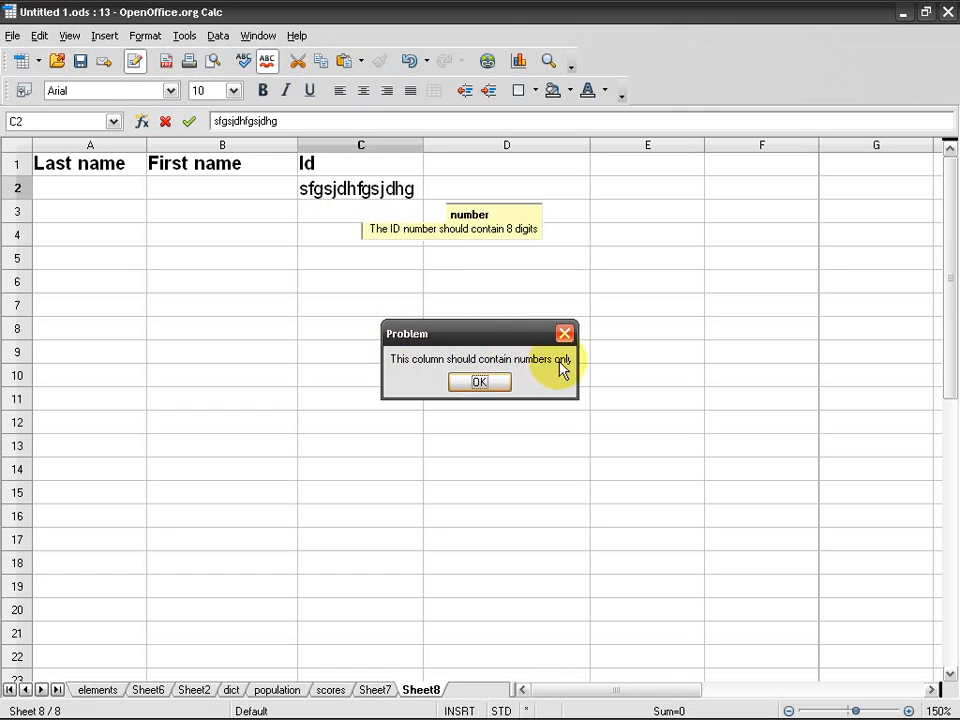
{"action": "left_click", "coordinate": [476, 384]}
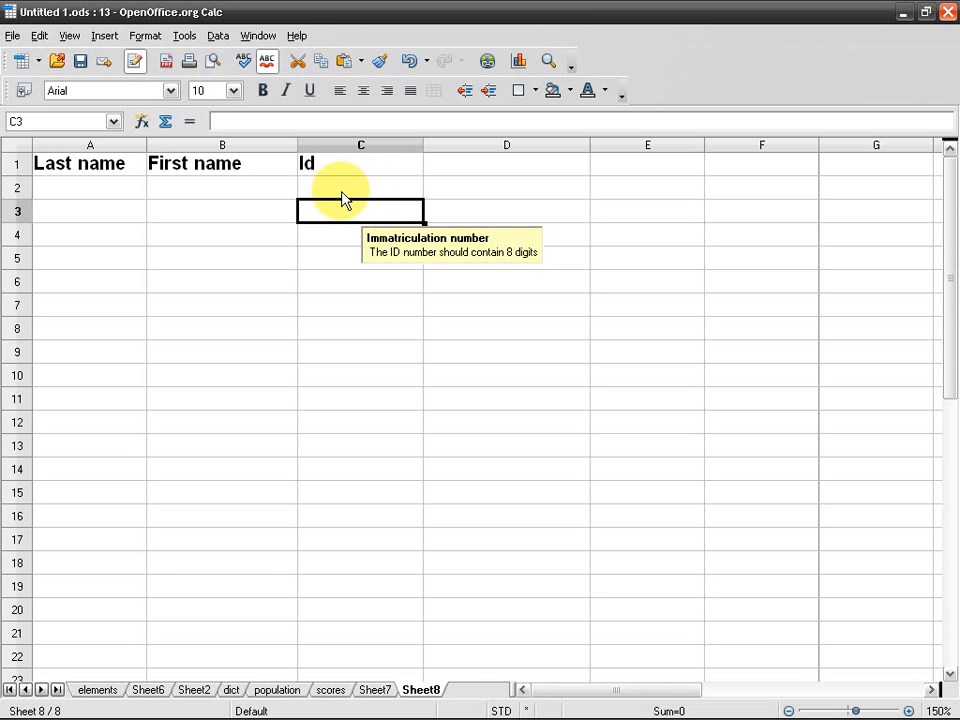
- Select the Id column cells from C2 to the last row and open their Validity settings
{"action": "key", "text": "ctrl+Down"}
{"action": "key", "text": "ctrl+shift+Up"}
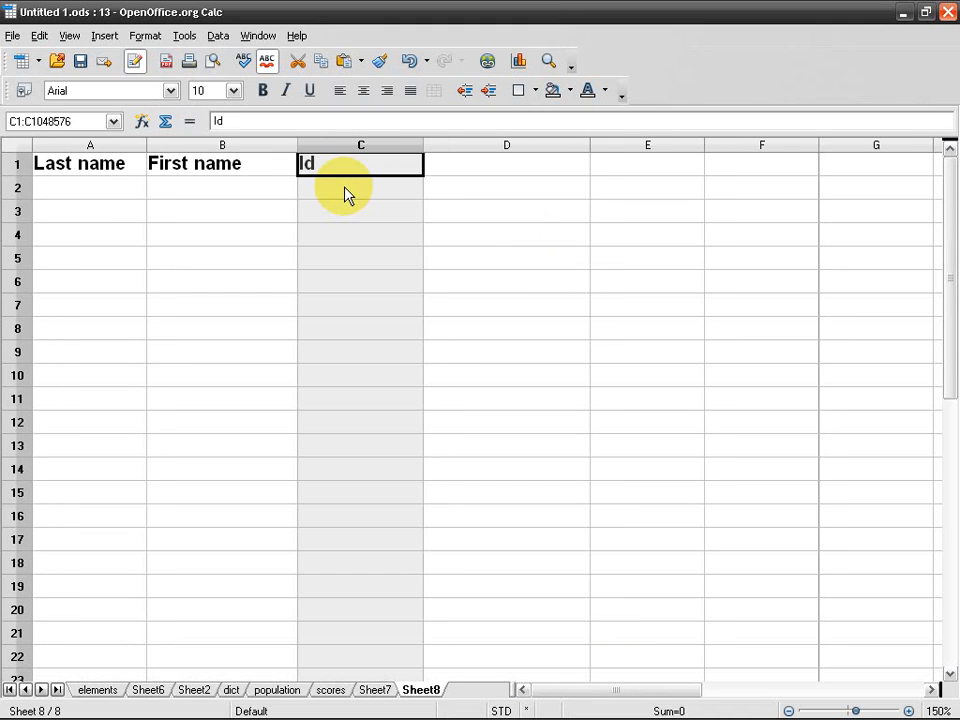
{"action": "key", "text": "shift+Down"}
{"action": "left_click", "coordinate": [217, 36]}
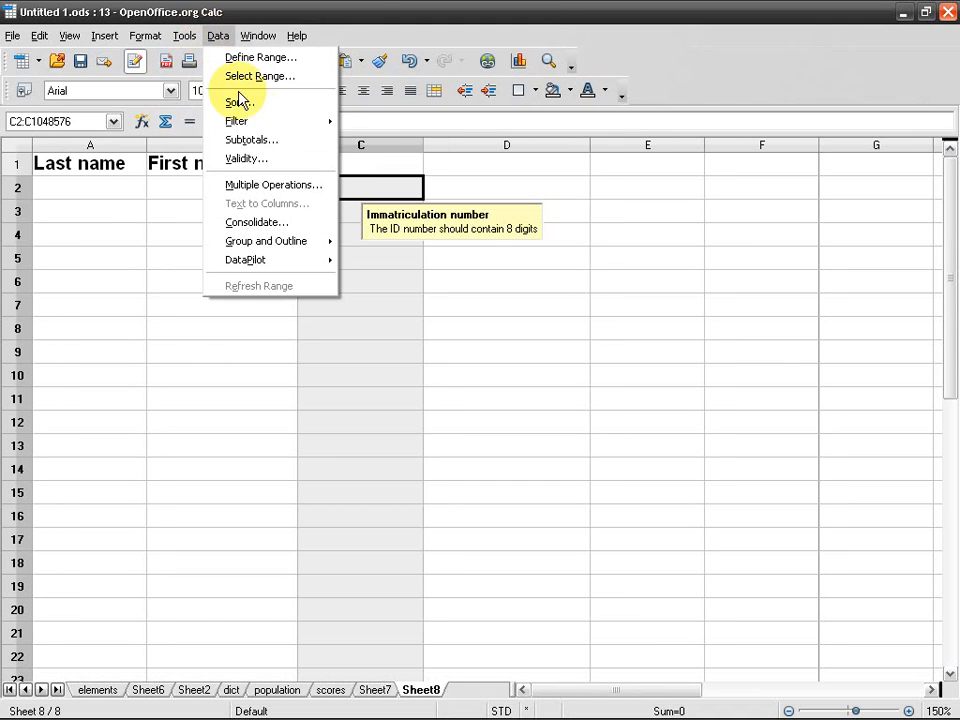
{"action": "left_click", "coordinate": [255, 159]}
- Change the error message to "This column shouldan 8-digit number."
{"action": "left_click_drag", "start_coordinate": [679, 416], "coordinate": [713, 414]}
{"action": "type", "text": "an 8-digit"}
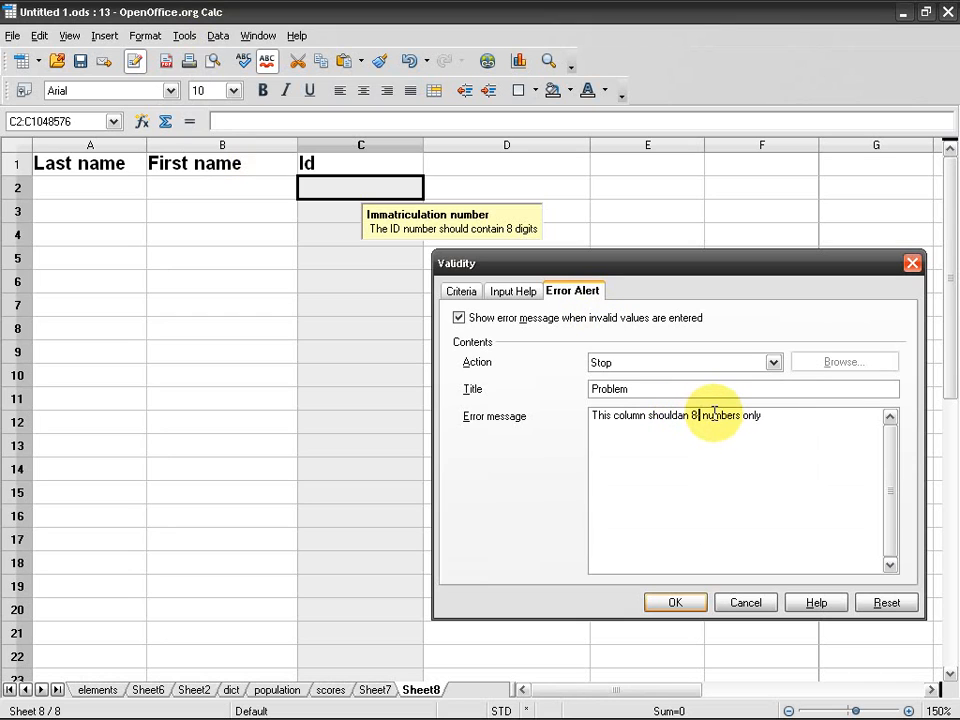
{"action": "type", "text": " number"}
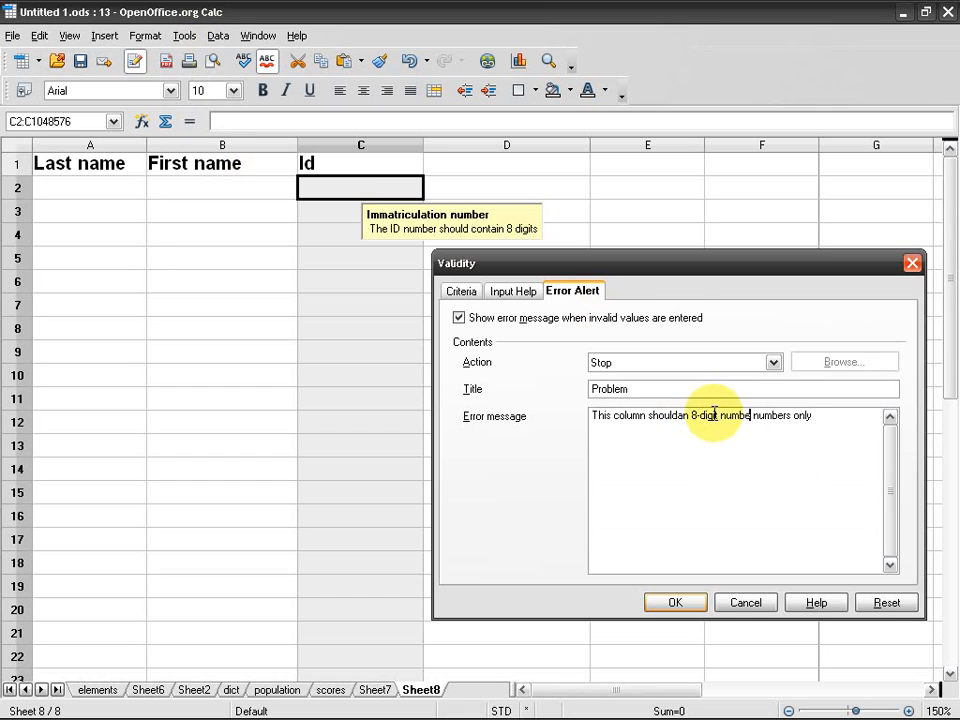
{"action": "key", "text": "shift+End"}
{"action": "key", "text": "Delete"}
{"action": "type", "text": "."}
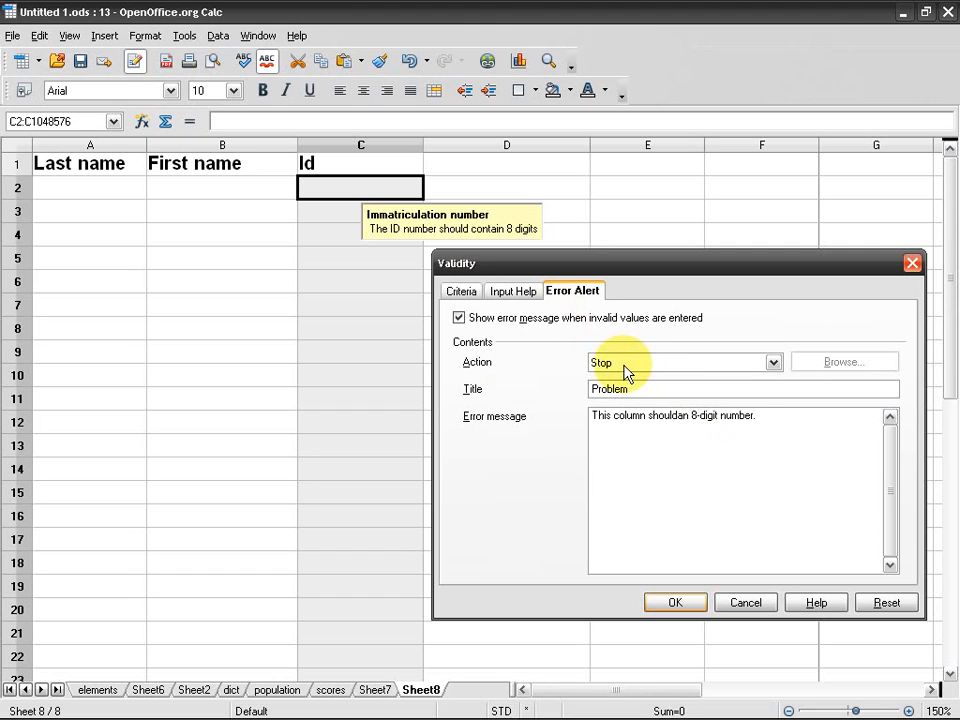
- Set the error alert's action to Warning and apply the validity settings
{"action": "left_click", "coordinate": [661, 371]}
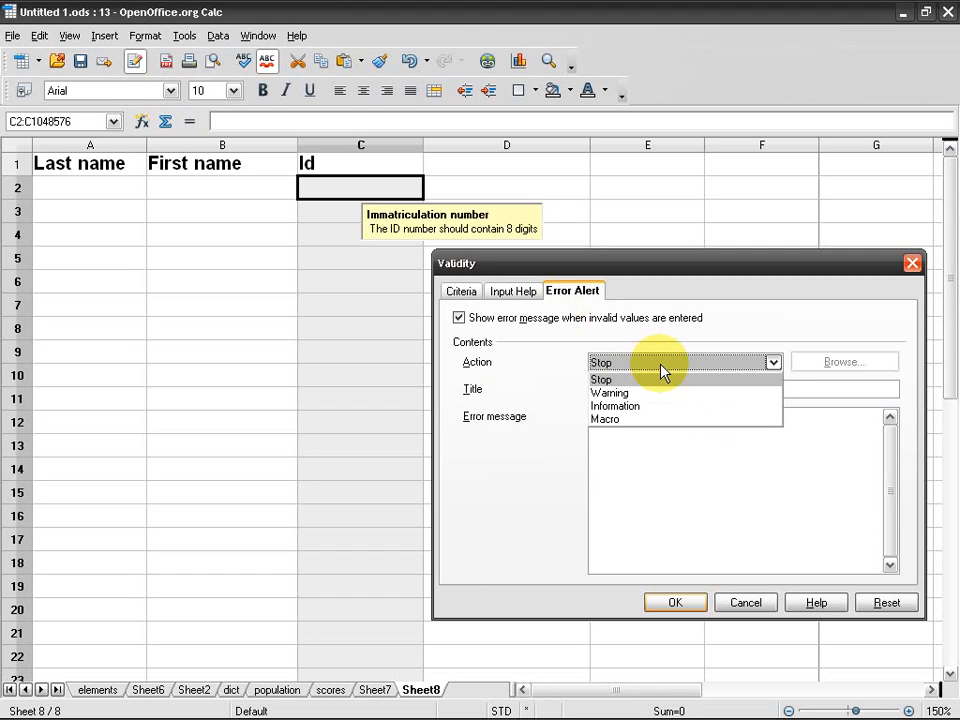
{"action": "left_click", "coordinate": [653, 395]}
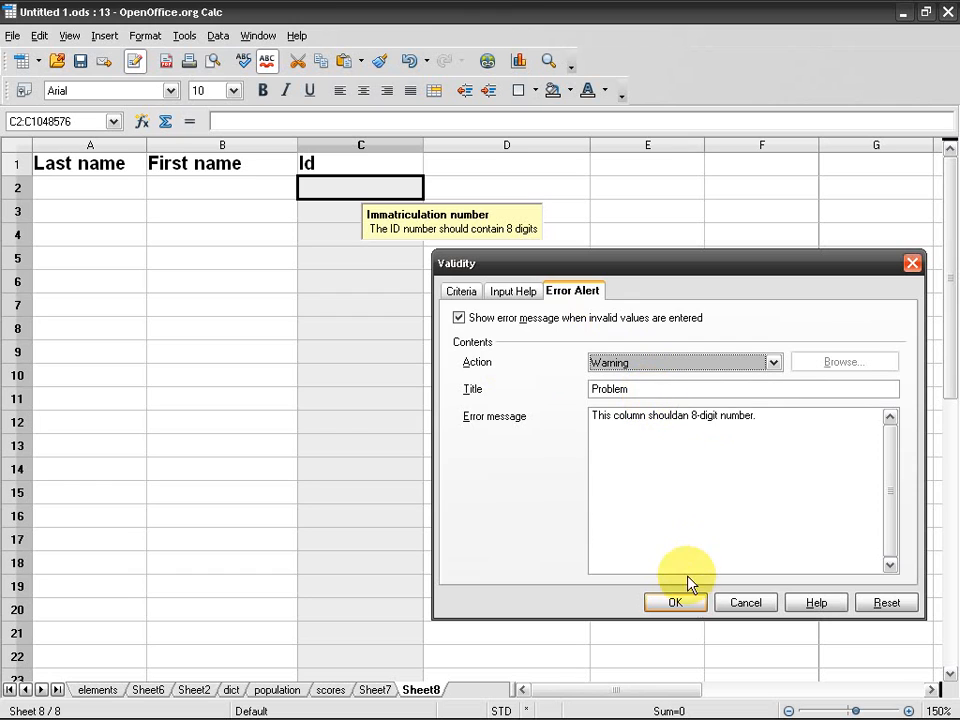
{"action": "left_click", "coordinate": [685, 604]}
{"action": "left_click", "coordinate": [667, 404]}
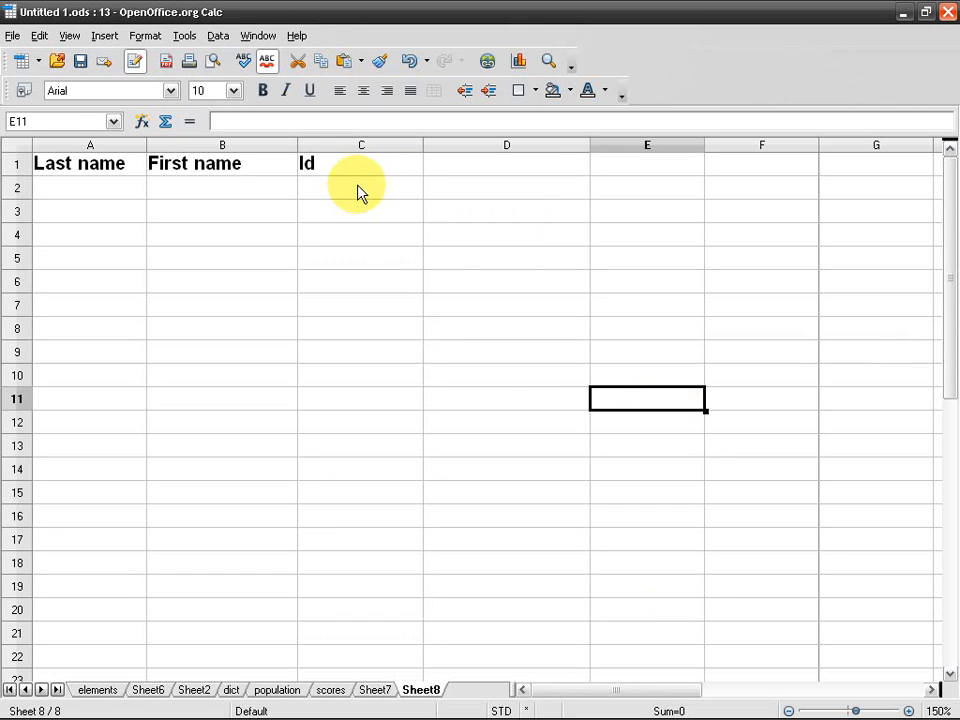
- Test the Warning alert by entering "hfskjdhkf" in C2 and accept the invalid value
{"action": "left_click", "coordinate": [359, 192]}
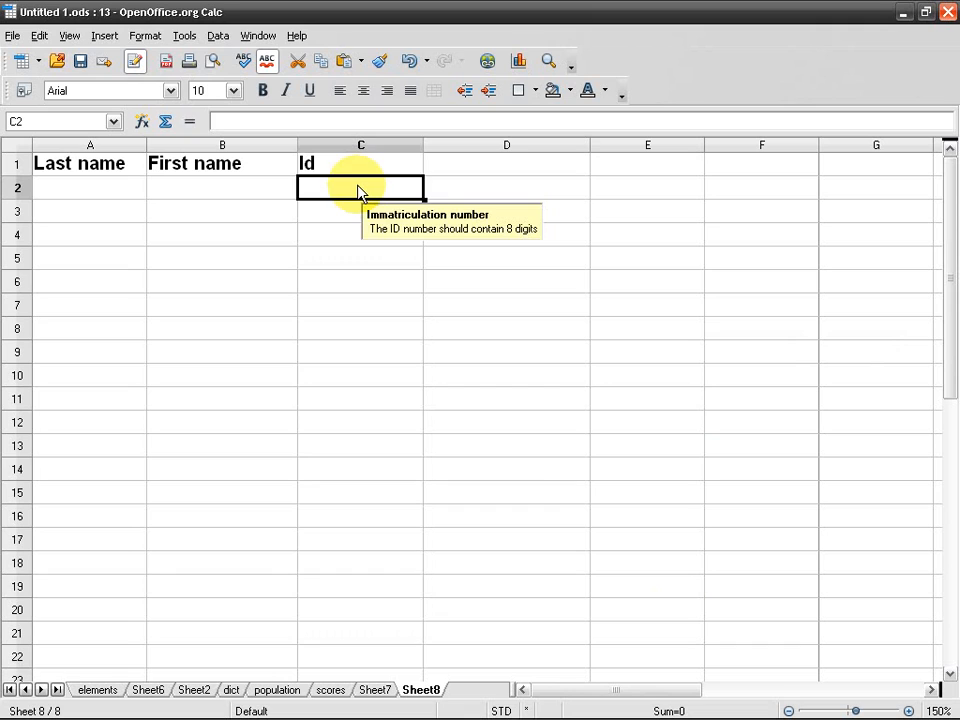
{"action": "type", "text": "hfskjdhkf"}
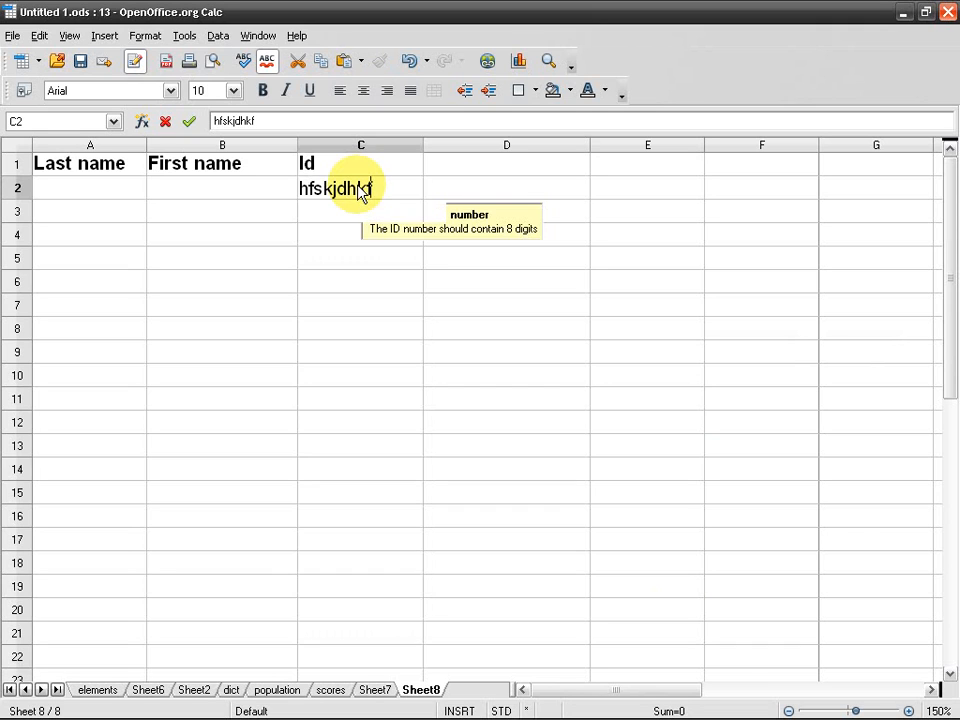
{"action": "key", "text": "Return"}
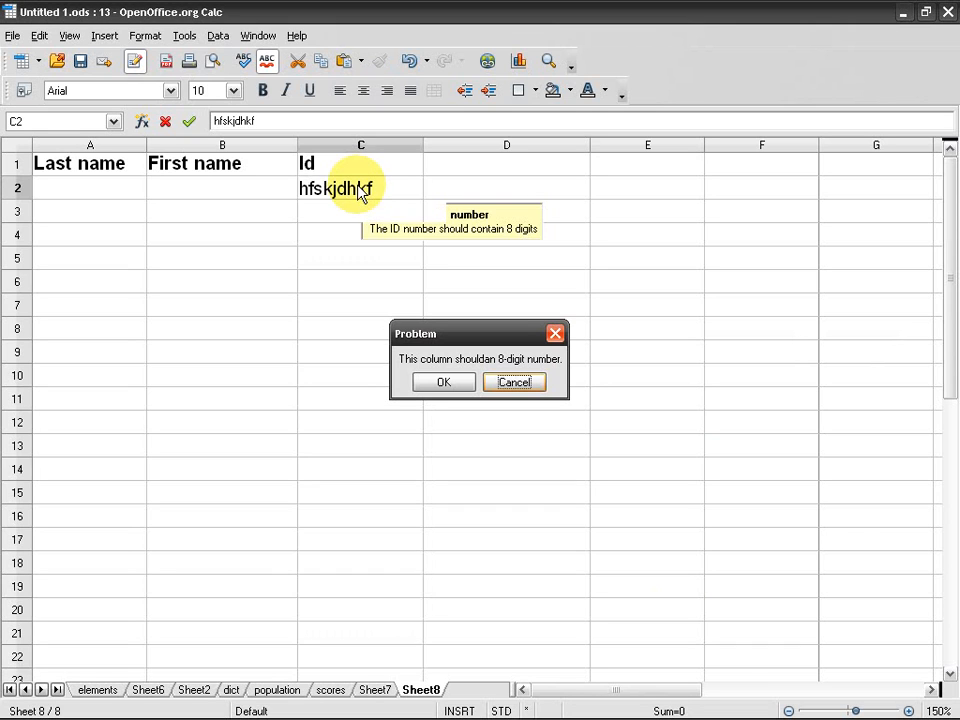
{"action": "key", "text": "Tab"}
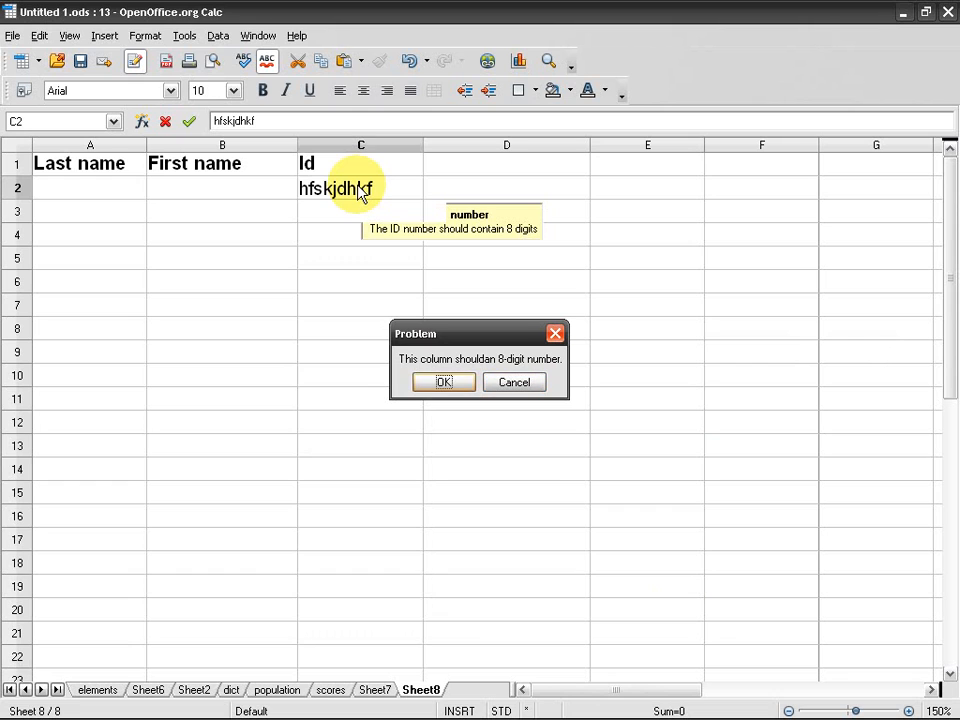
{"action": "key", "text": "Return"}
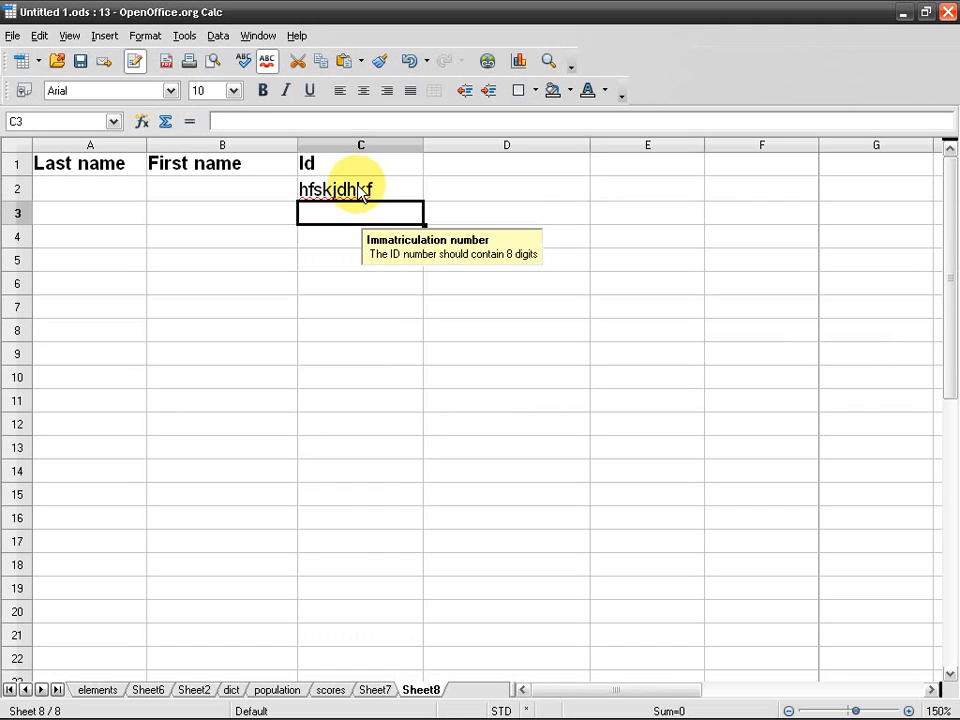
- Select the Id column cells from C2 to the last row and review their error alert settings without changing them
{"action": "key", "text": "Up"}
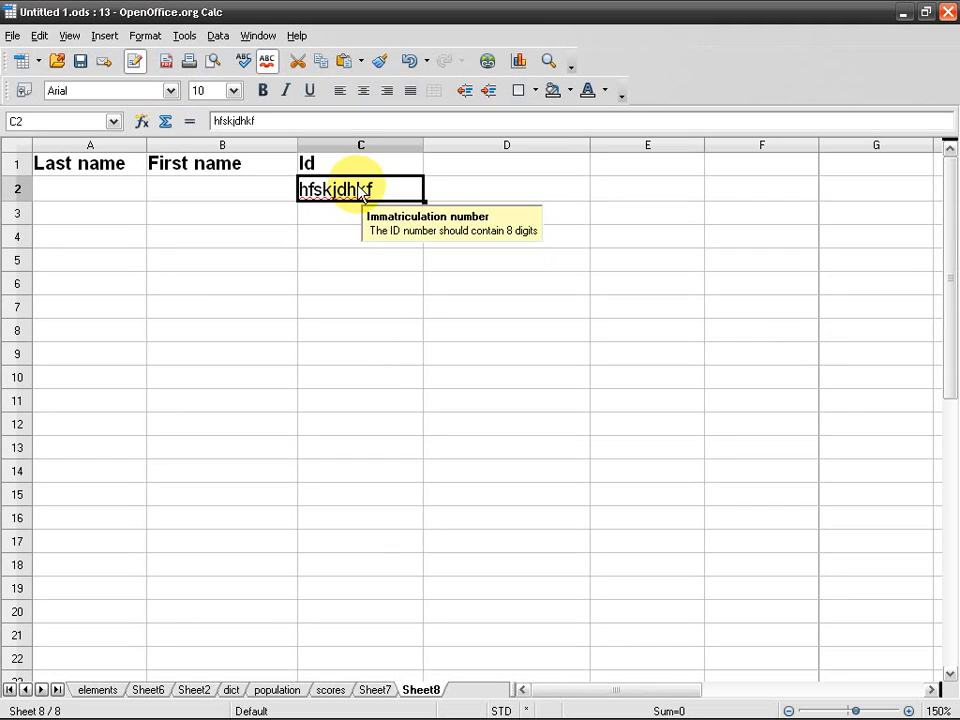
{"action": "key", "text": "Return"}
{"action": "key", "text": "Up"}
{"action": "key", "text": "ctrl+shift+Down"}
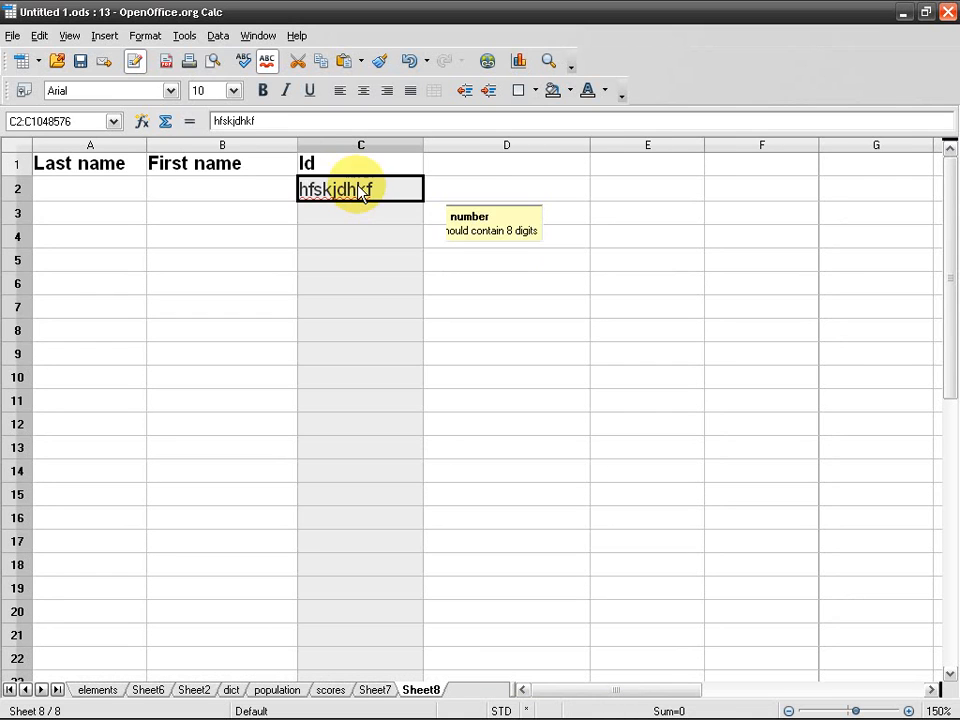
{"action": "key", "text": "alt"}
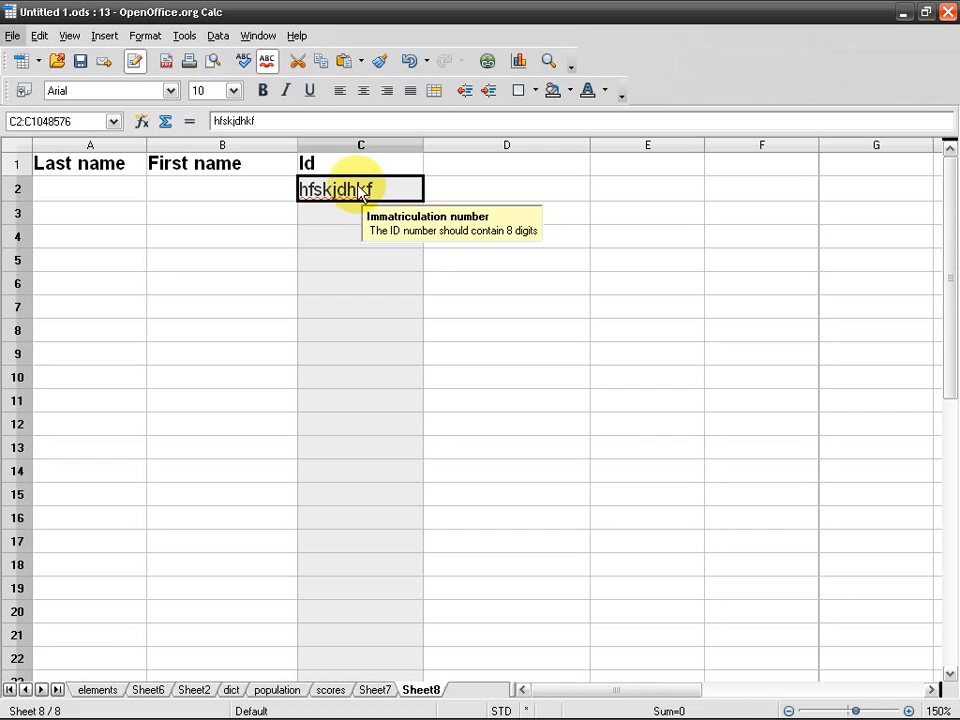
{"action": "key", "text": "d"}
{"action": "key", "text": "Down"}
{"action": "key", "text": "Down"}
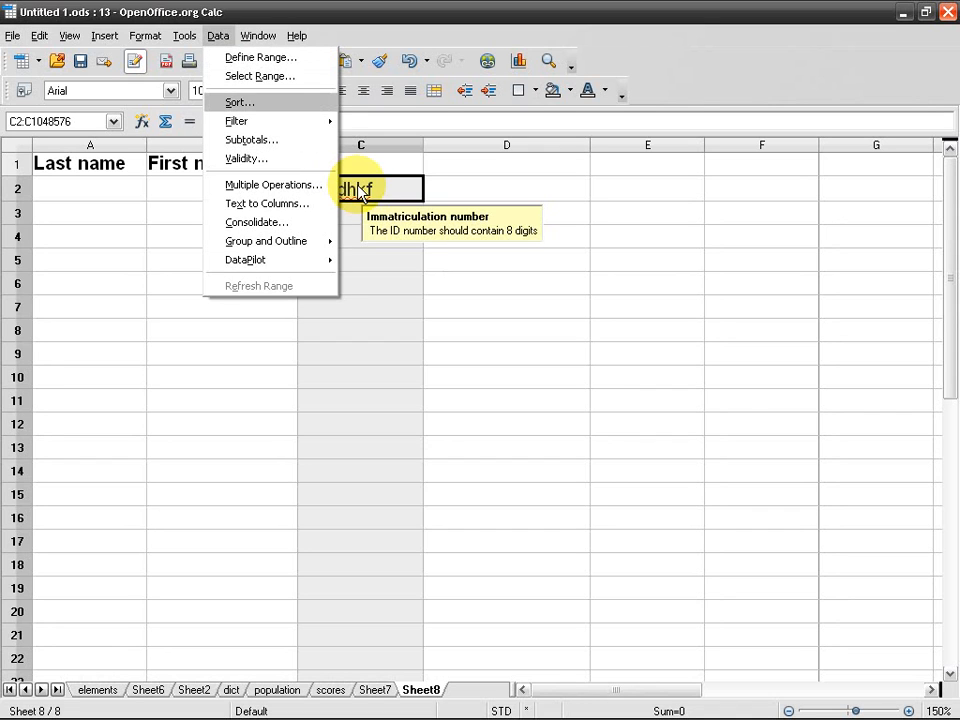
{"action": "key", "text": "l"}
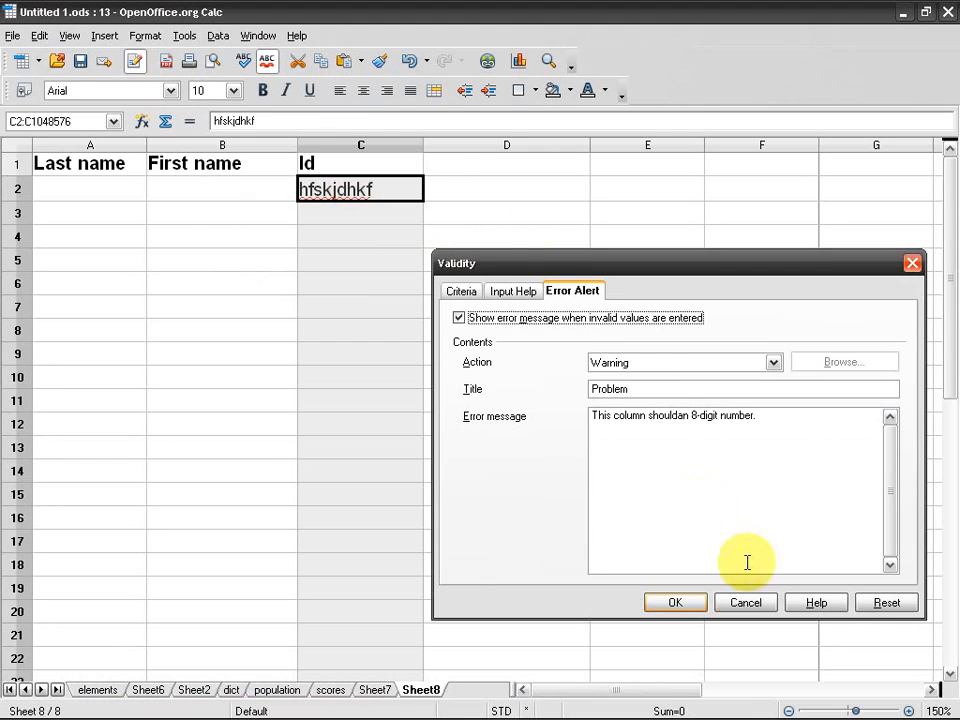
{"action": "left_click", "coordinate": [690, 604]}
- Enter "dufsfgdfg" in C3 and reject the invalid value in the warning
{"action": "left_click", "coordinate": [339, 215]}
{"action": "type", "text": "dufsfgdfg"}
{"action": "key", "text": "Return"}
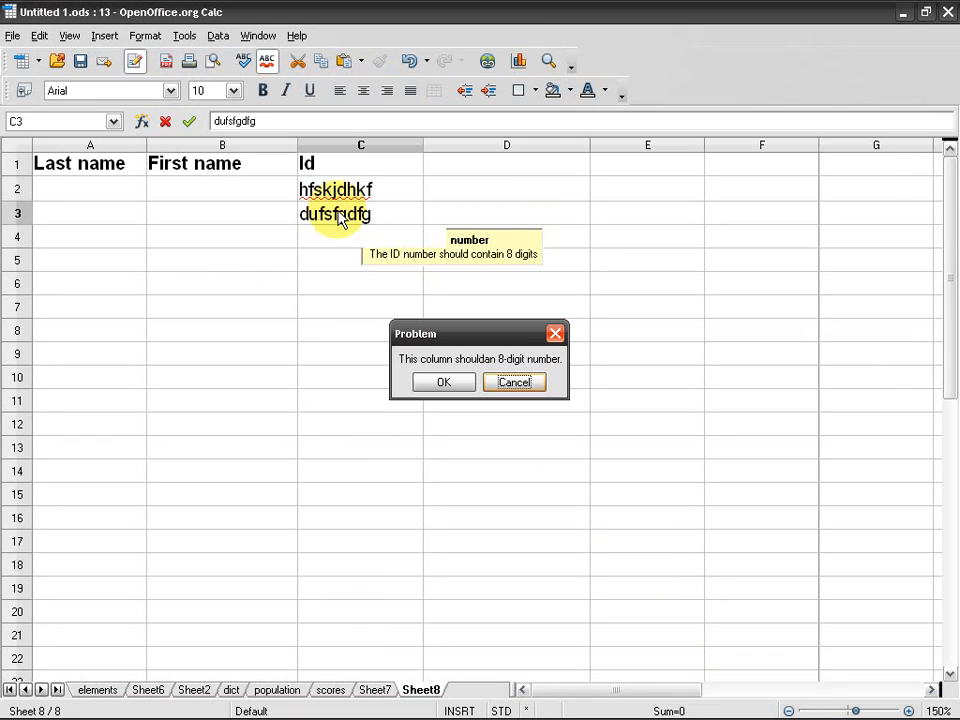
{"action": "left_click", "coordinate": [514, 382]}
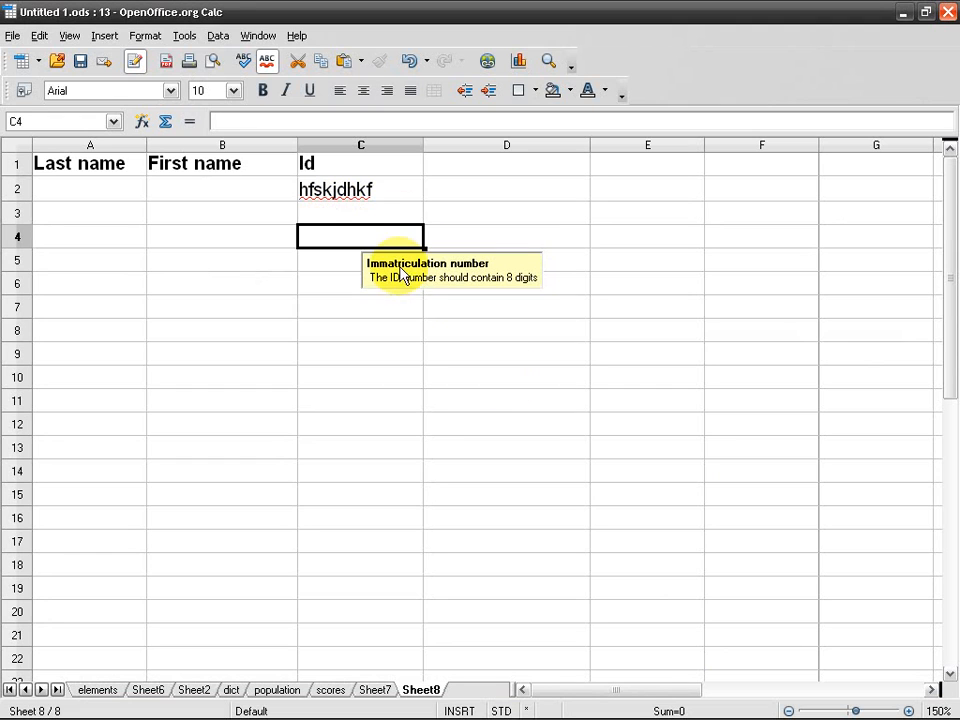
- Enter "werfwer" in C4 and accept the invalid value in the warning
{"action": "left_click", "coordinate": [356, 214]}
{"action": "left_click", "coordinate": [354, 240]}
{"action": "type", "text": "werfwer"}
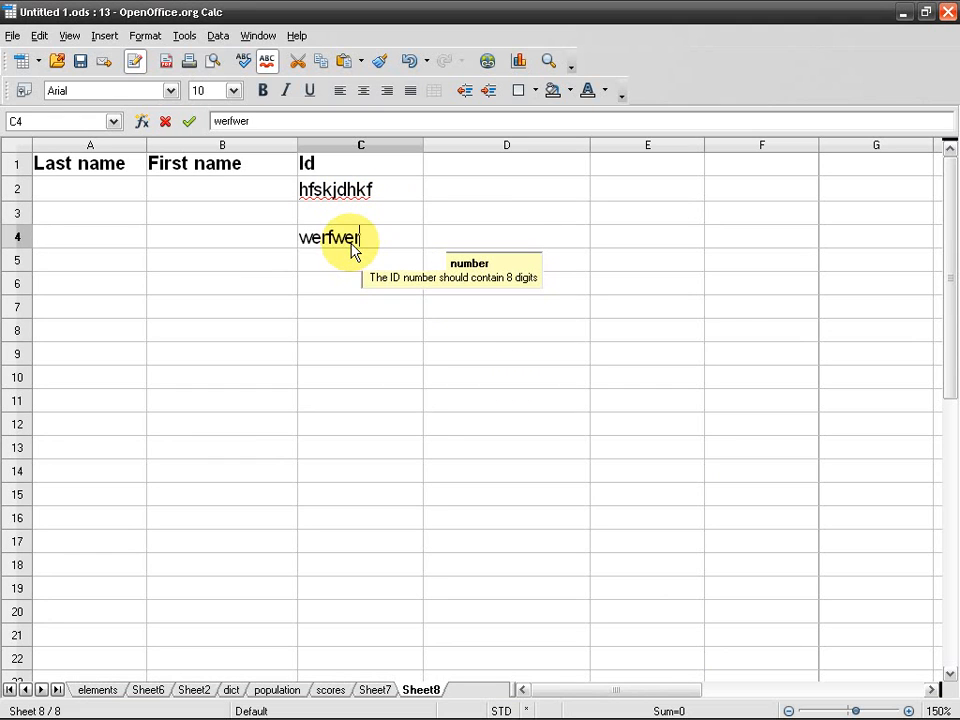
{"action": "key", "text": "Return"}
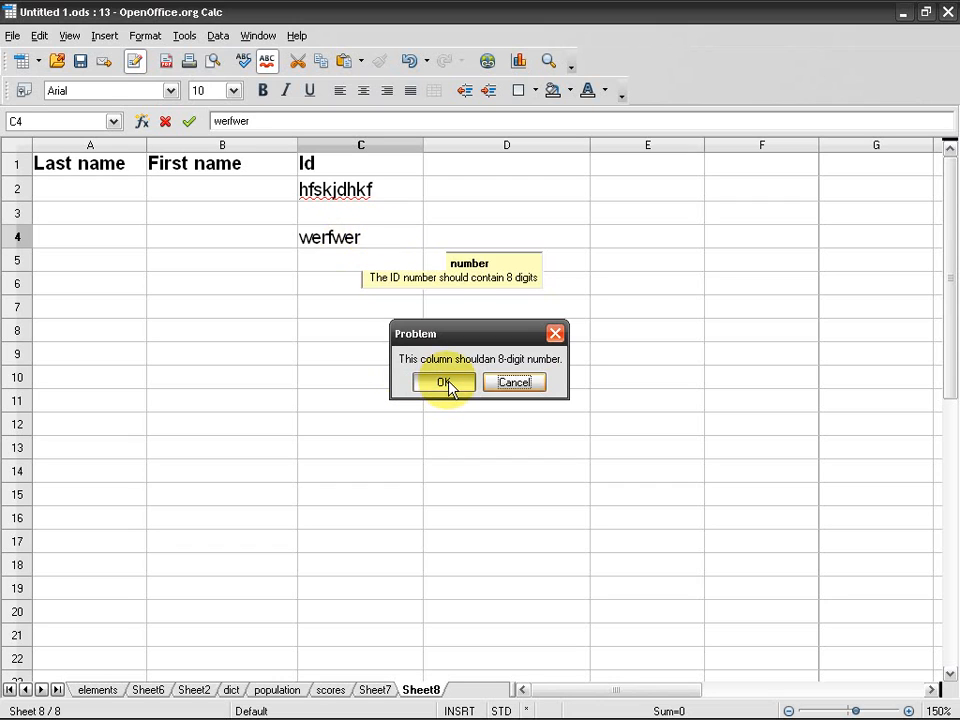
{"action": "left_click", "coordinate": [451, 387]}
- Clear the test entries from cells C2 through C4
{"action": "left_click", "coordinate": [372, 249]}
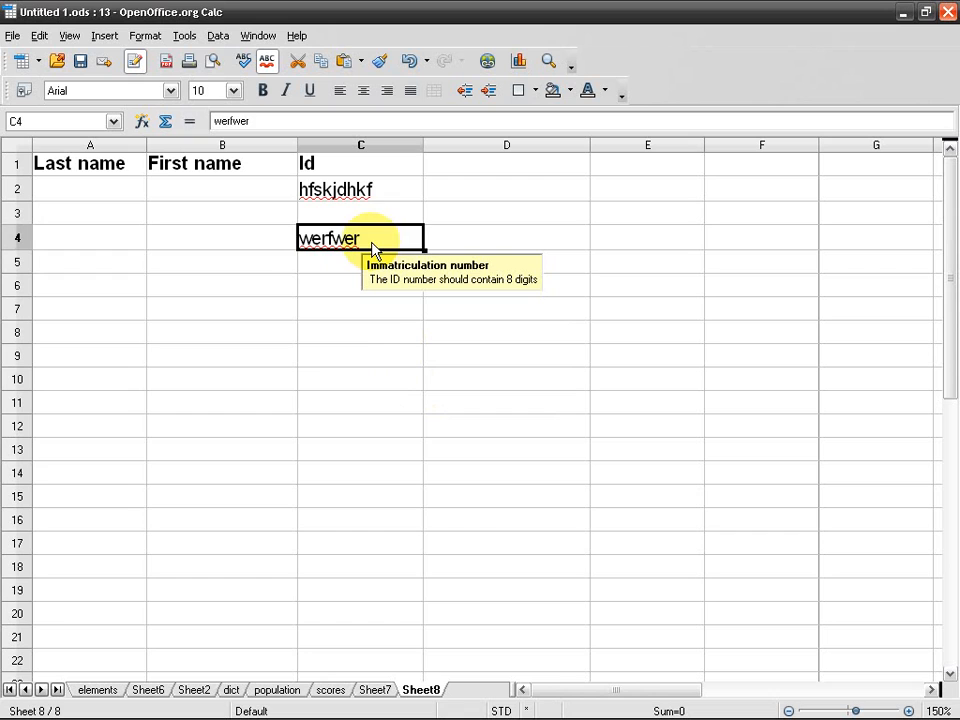
{"action": "left_click_drag", "start_coordinate": [377, 197], "coordinate": [378, 240]}
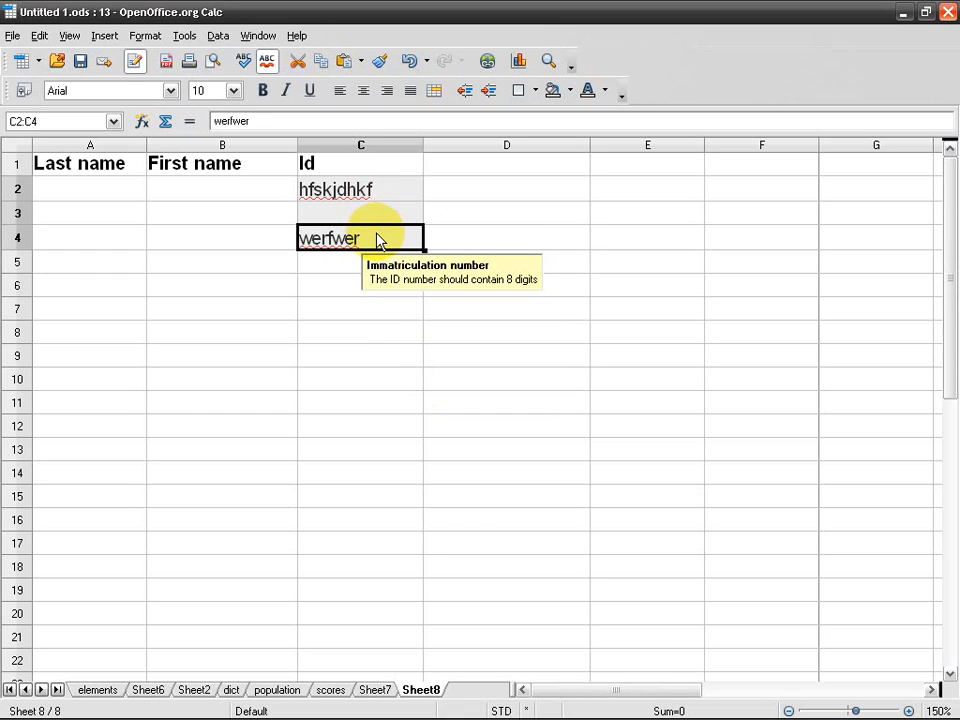
{"action": "key", "text": "Delete"}
- Extend the selection from C2 to the last row of the Id column and reopen its error alert settings
{"action": "key", "text": "shift+Up"}
{"action": "key", "text": "shift+Up"}
{"action": "key", "text": "ctrl+shift+Down"}
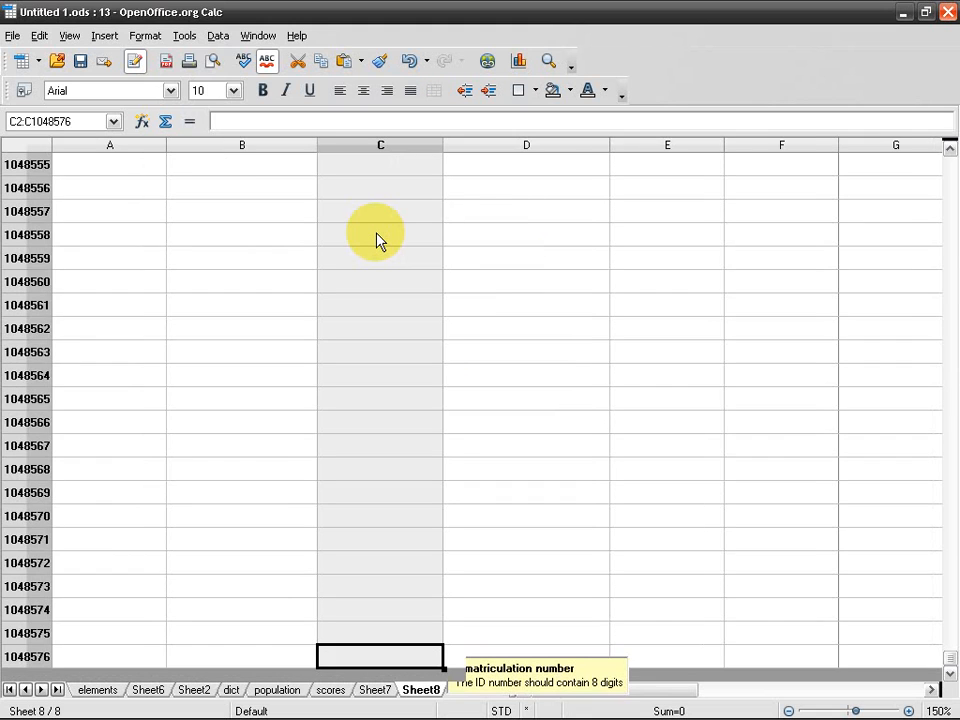
{"action": "key", "text": "alt+d"}
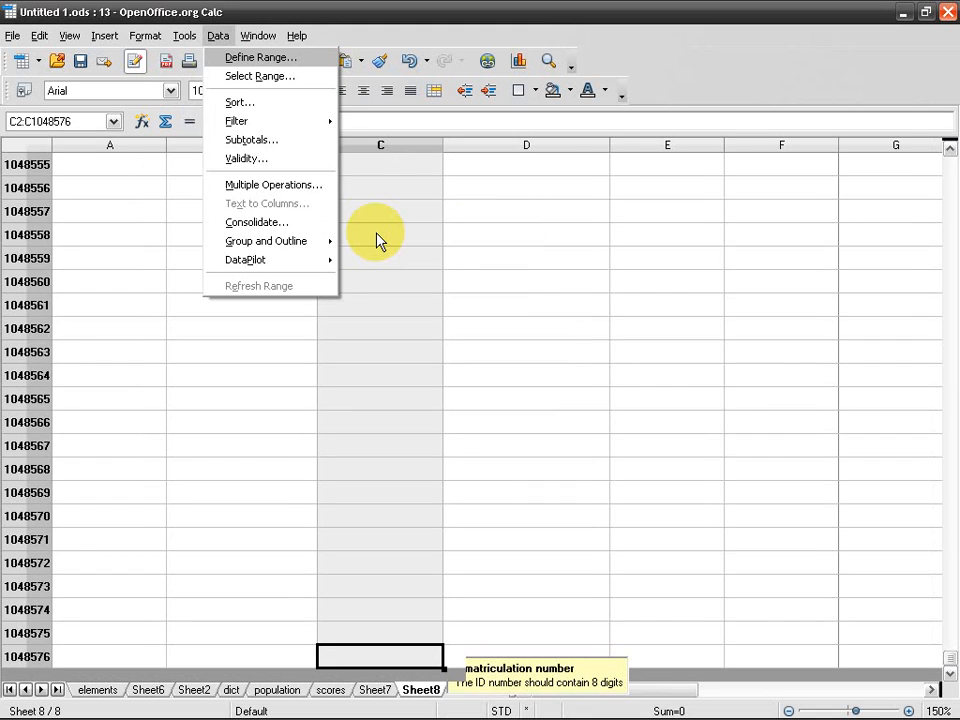
{"action": "key", "text": "l"}
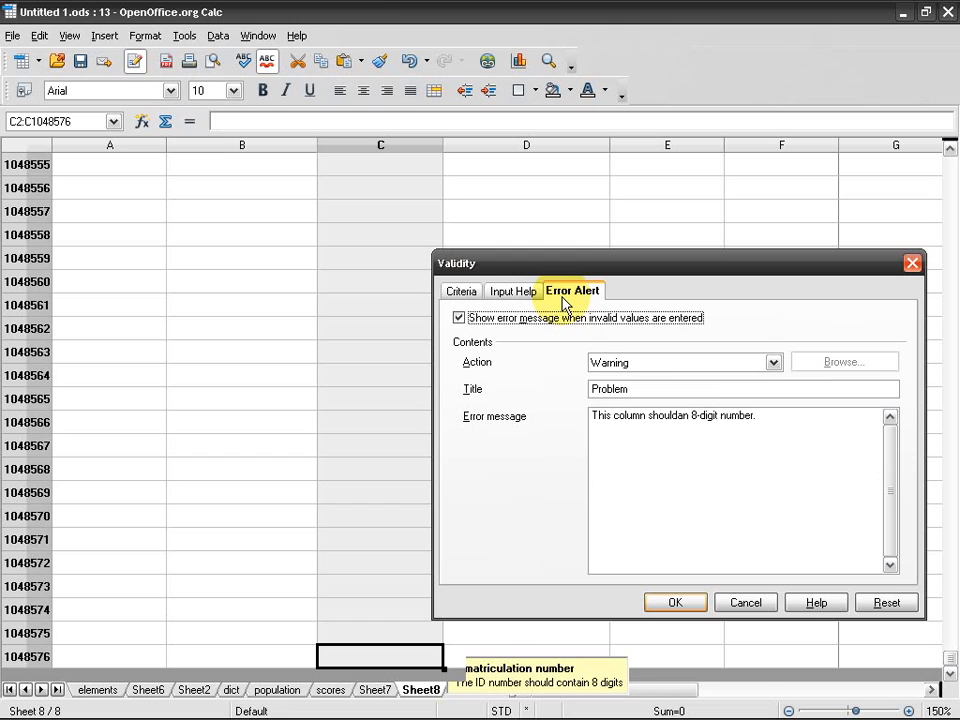
- Set the Id column's error alert action to Information and apply it
{"action": "left_click", "coordinate": [704, 364]}
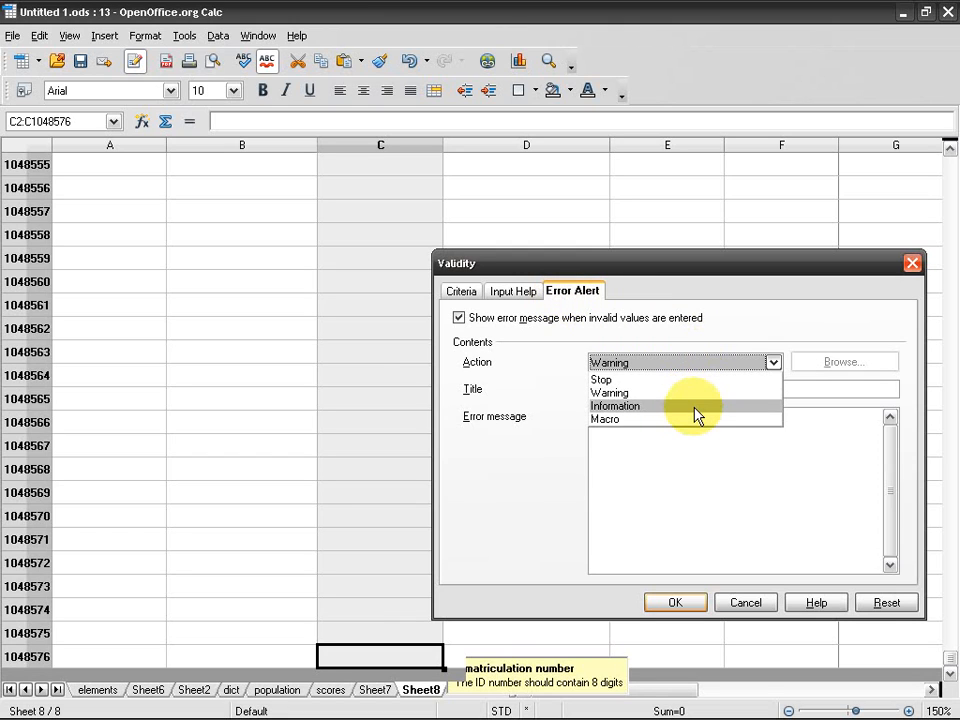
{"action": "left_click", "coordinate": [697, 406]}
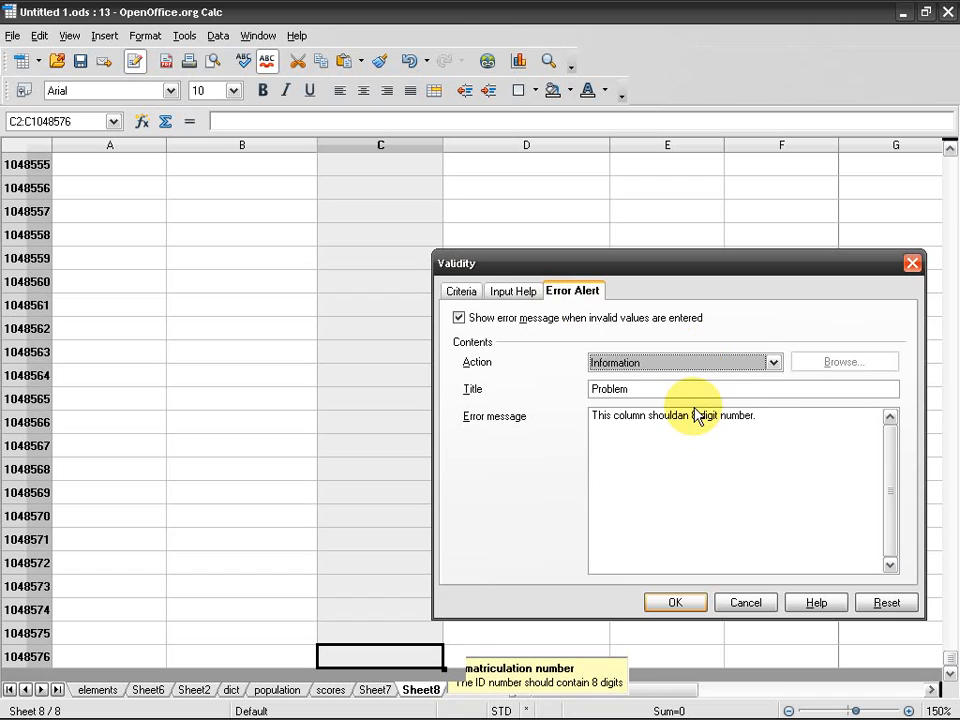
{"action": "left_click", "coordinate": [675, 604]}
- Enter "fdshdfj" in C2 and accept the invalid value in the alert
{"action": "left_click", "coordinate": [311, 467]}
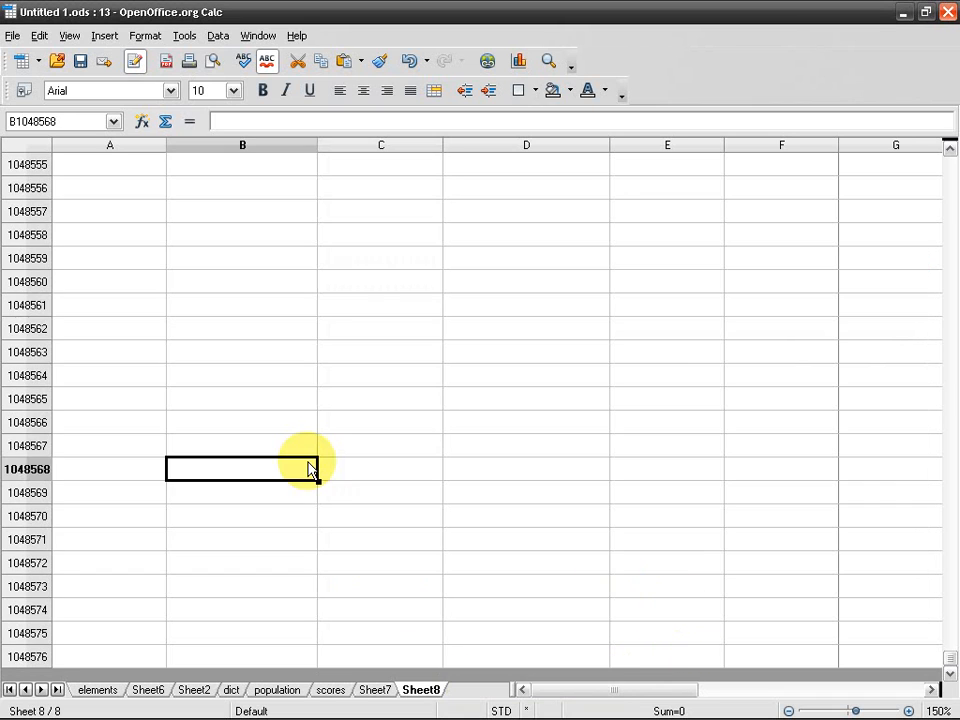
{"action": "key", "text": "ctrl+Up"}
{"action": "key", "text": "Right"}
{"action": "key", "text": "Down"}
{"action": "type", "text": "fdshdfj"}
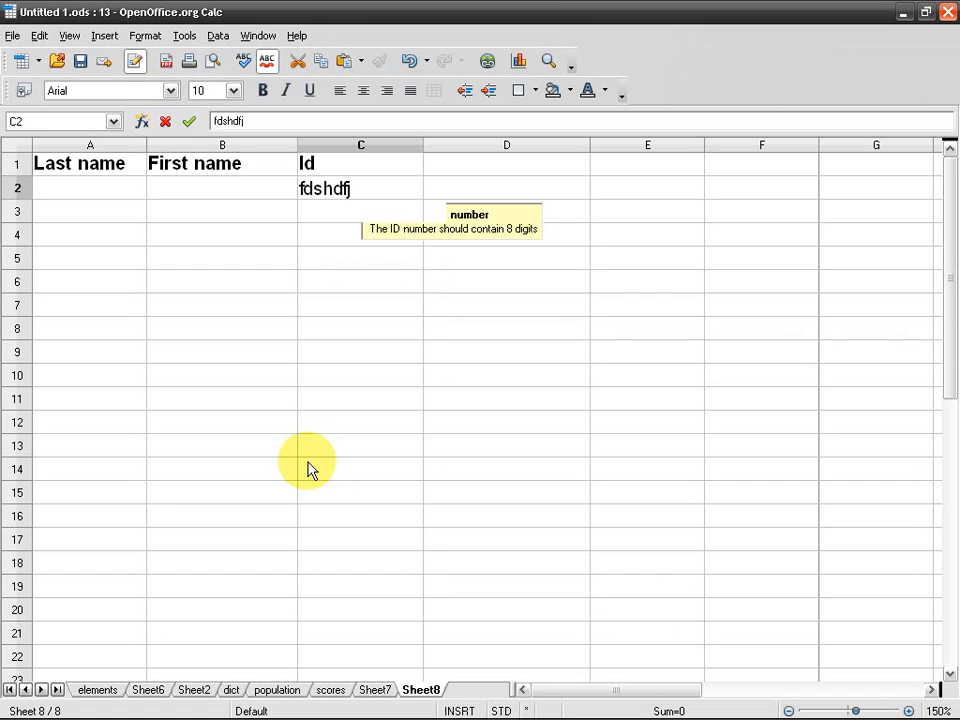
{"action": "key", "text": "Return"}
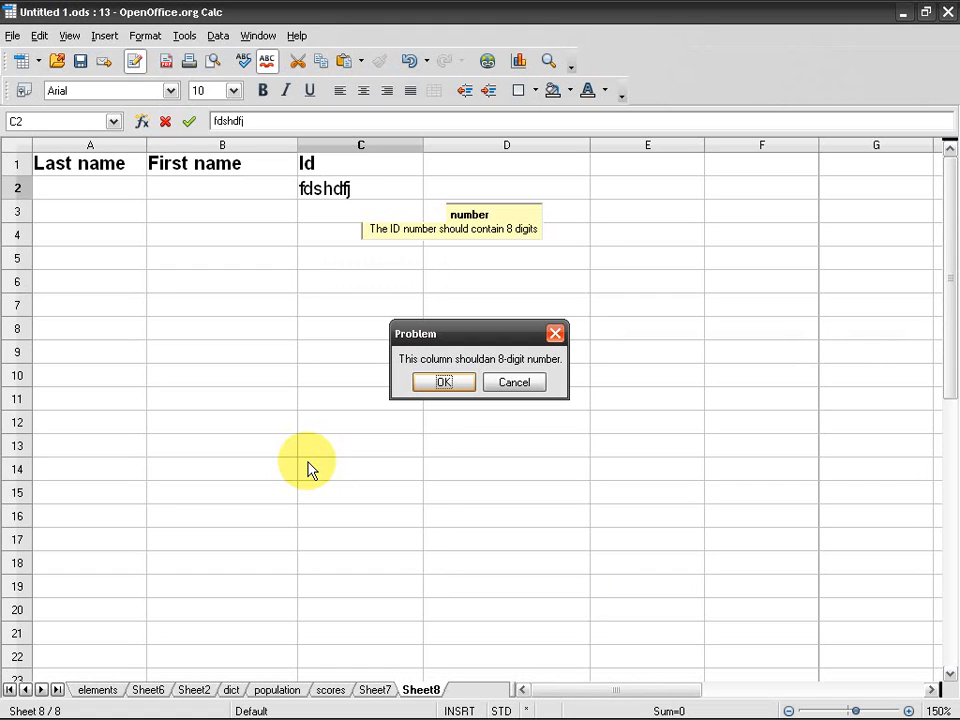
{"action": "key", "text": "Return"}
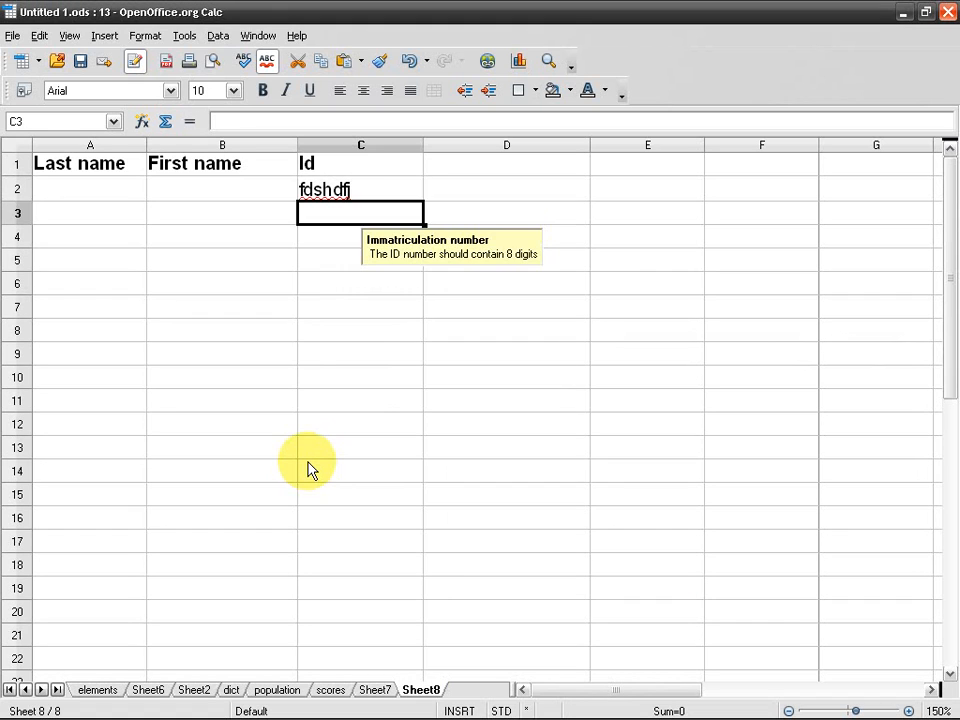
- Enter "fgdkjg" in C3 and reject the invalid value in the alert
{"action": "type", "text": "fgdkjg"}
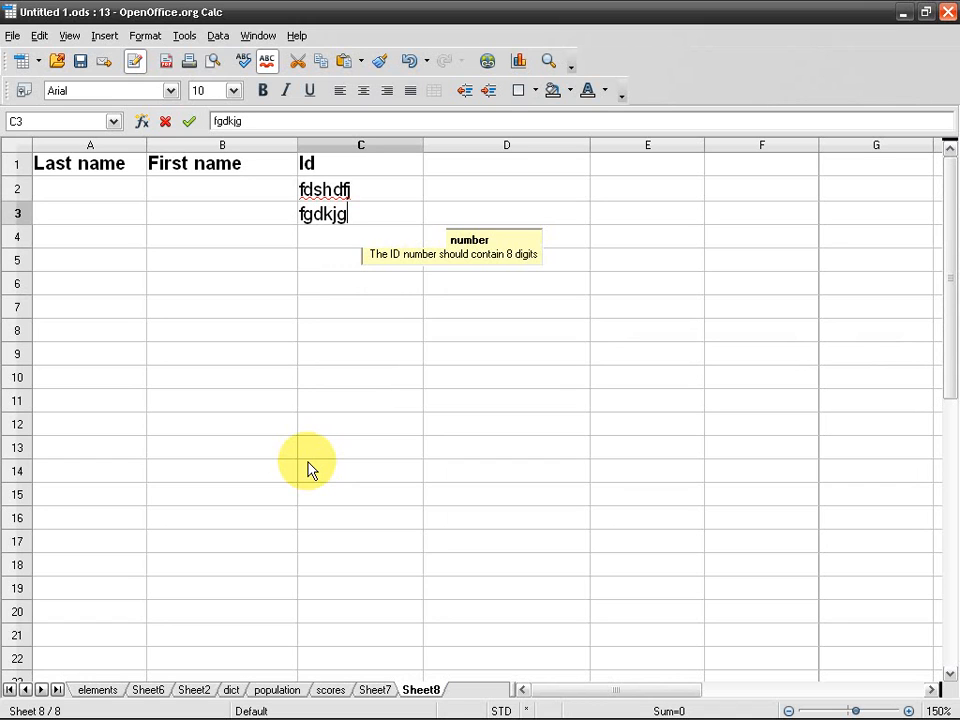
{"action": "key", "text": "Return"}
{"action": "key", "text": "Tab"}
{"action": "key", "text": "Return"}
- View the error alert actions available for the Id column from C2 downward, keeping the Information action
{"action": "key", "text": "Up"}
{"action": "key", "text": "Up"}
{"action": "key", "text": "ctrl+shift+Down"}
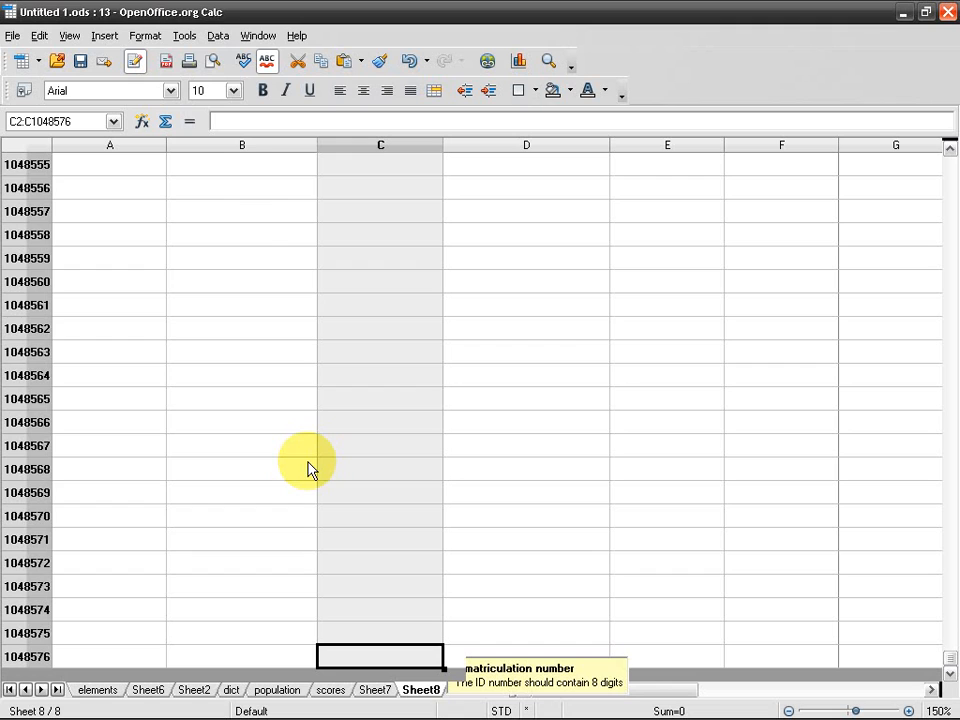
{"action": "key", "text": "alt+d"}
{"action": "key", "text": "l"}
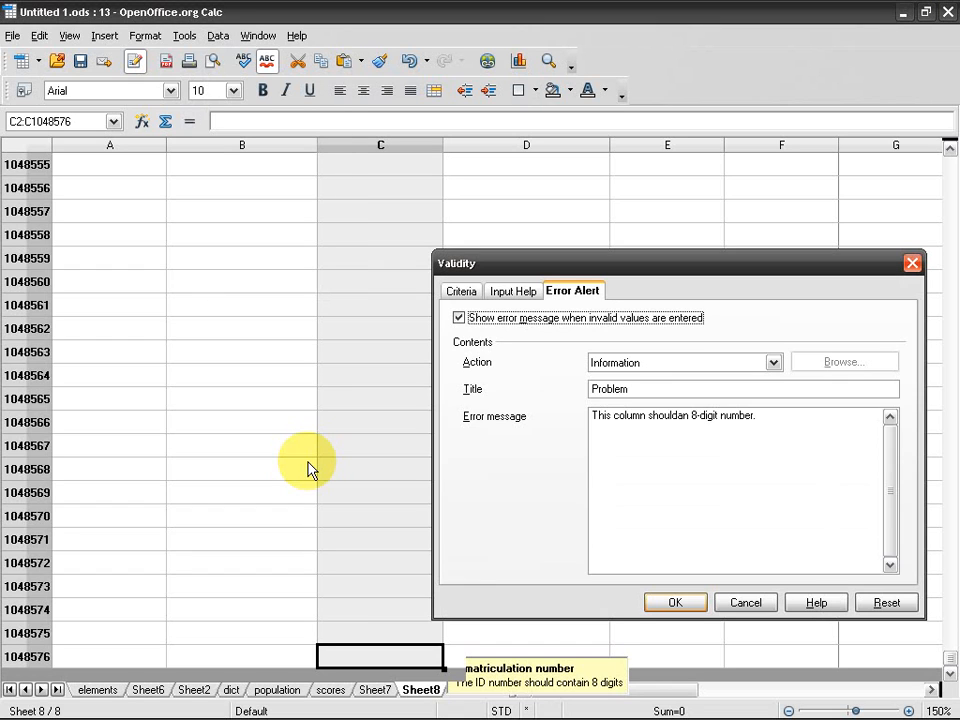
{"action": "left_click", "coordinate": [682, 364]}
{"action": "left_click", "coordinate": [684, 366]}
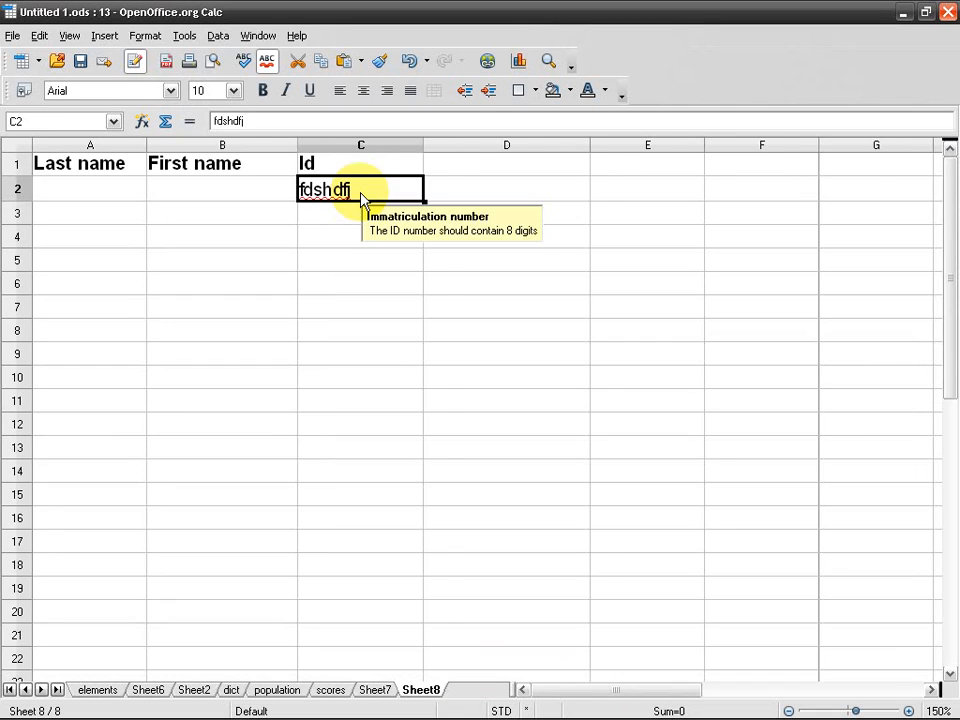
- Clear the test entry from C2
{"action": "key", "text": "ctrl+shift+Down"}
{"action": "key", "text": "ctrl+shift+Up"}
{"action": "key", "text": "Up"}
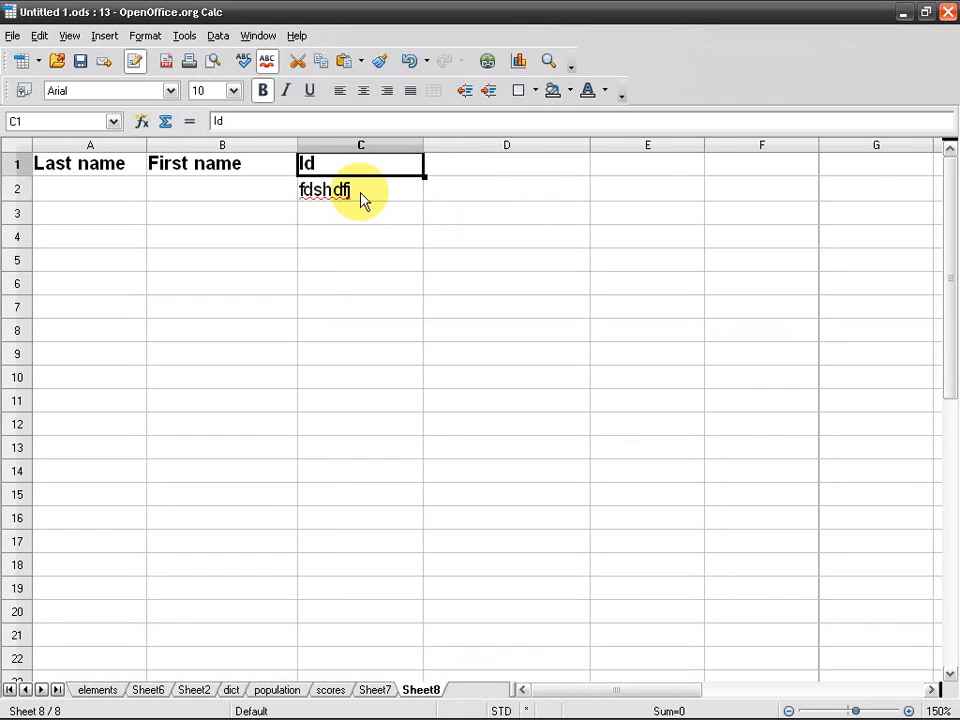
{"action": "key", "text": "Down"}
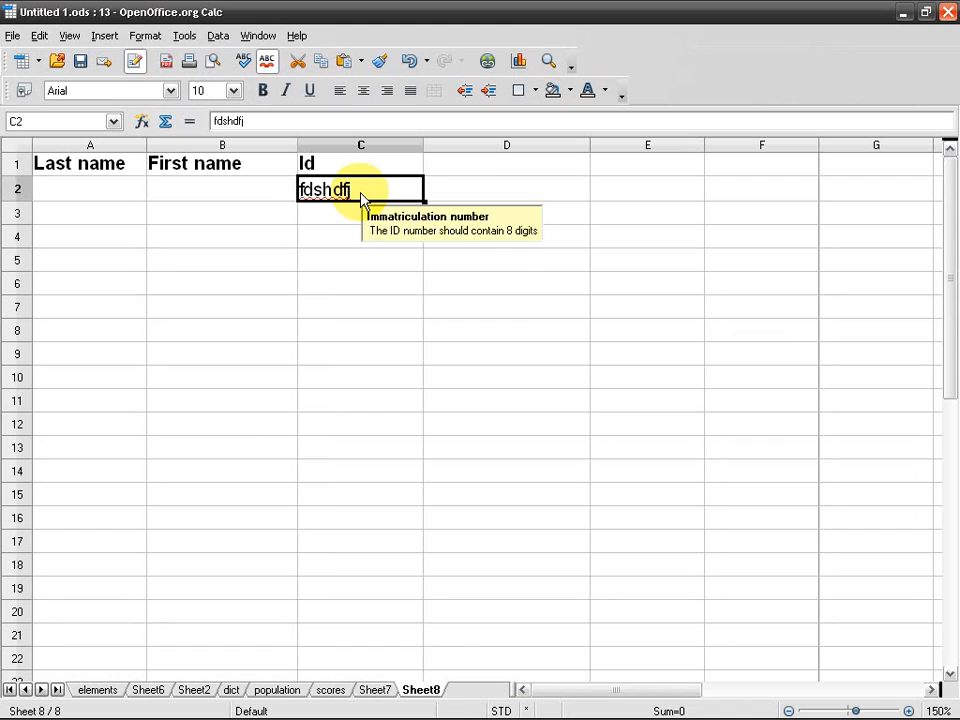
{"action": "key", "text": "Down"}
{"action": "key", "text": "Up"}
{"action": "key", "text": "Delete"}
- Try the Macro action in the error alert settings for C2 through the last row of the Id column
{"action": "key", "text": "ctrl+shift+Down"}
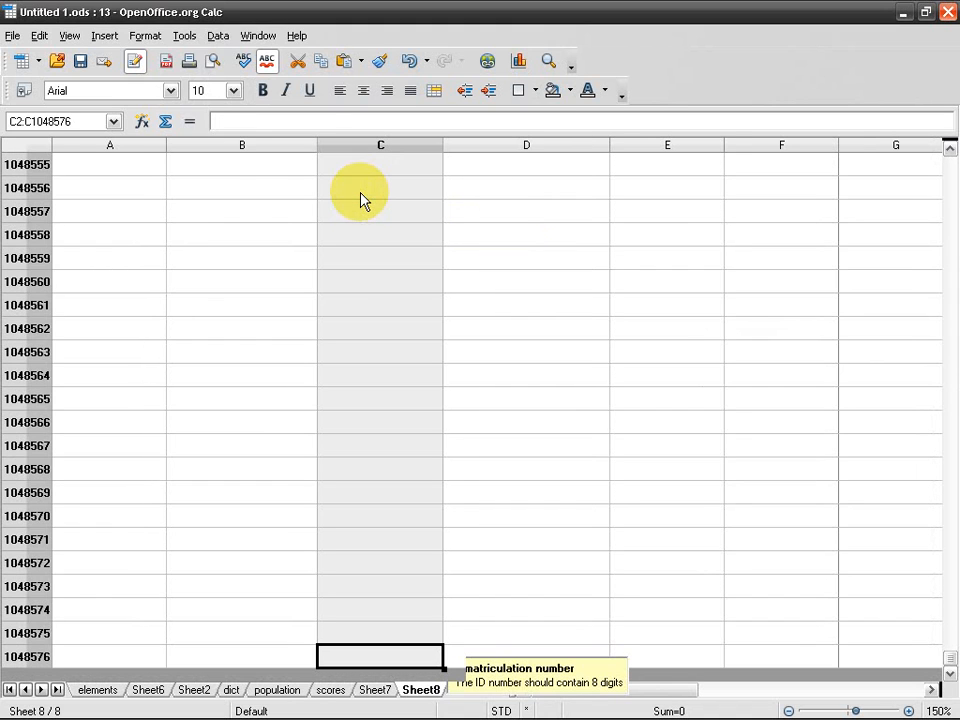
{"action": "key", "text": "alt+d"}
{"action": "key", "text": "l"}
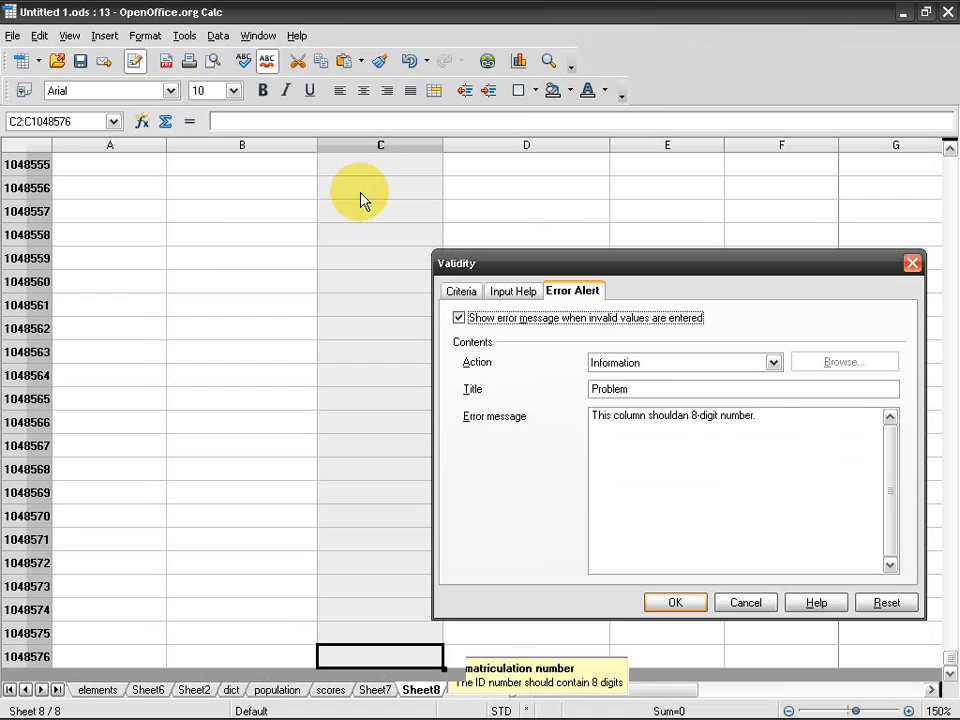
{"action": "left_click", "coordinate": [756, 366]}
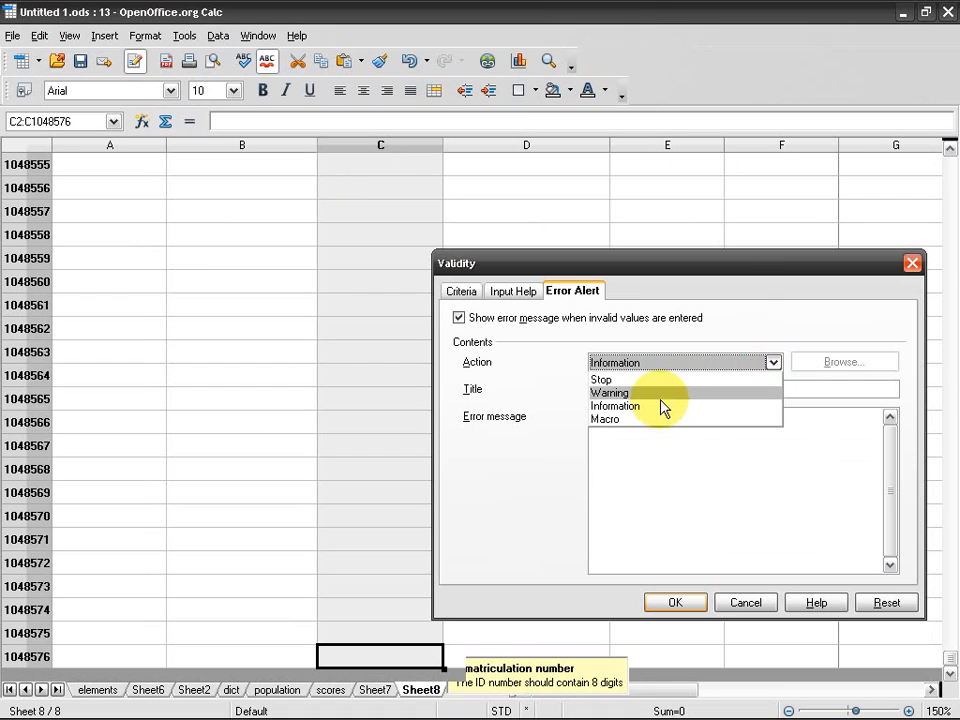
{"action": "left_click", "coordinate": [712, 314]}
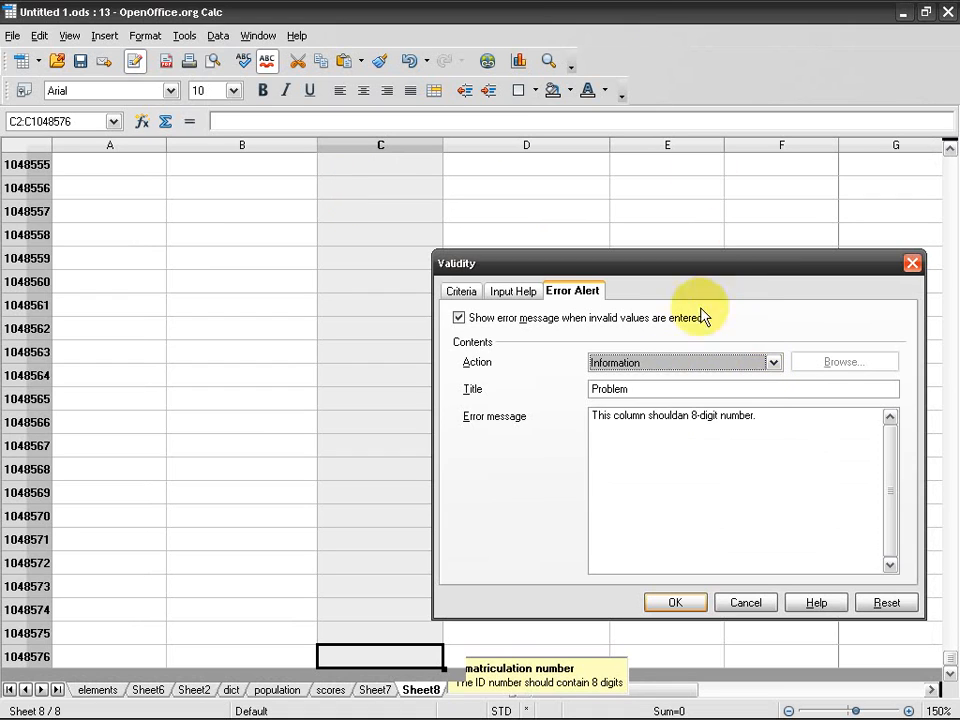
{"action": "left_click", "coordinate": [664, 364]}
{"action": "left_click", "coordinate": [667, 420]}
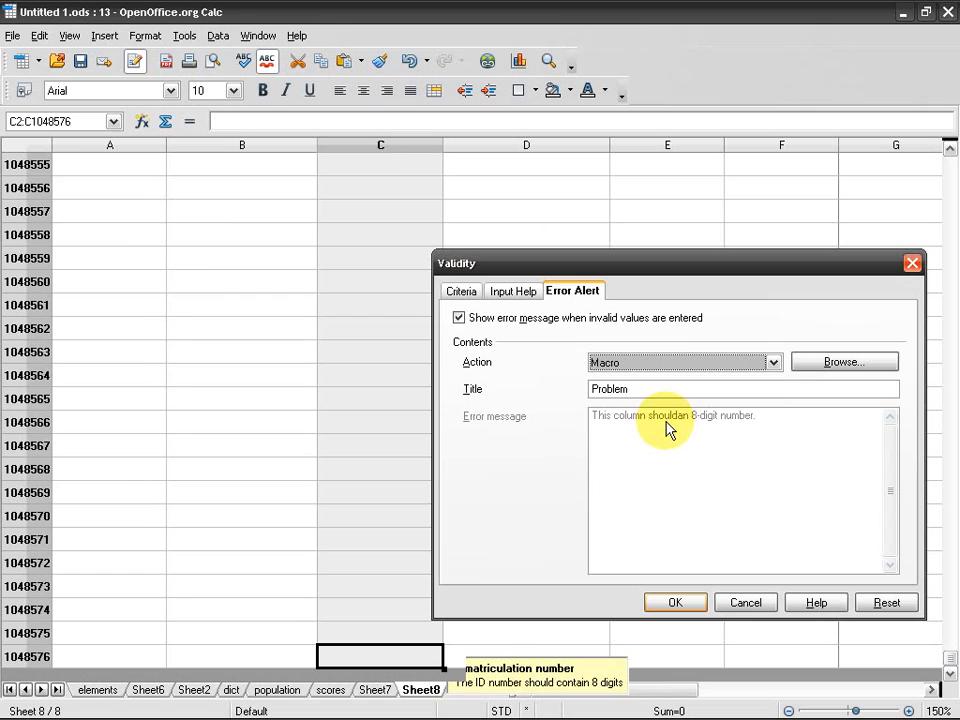
- View the macro selector for the error alert, close it without choosing a macro, and discard the validity changes
{"action": "left_click", "coordinate": [822, 364]}
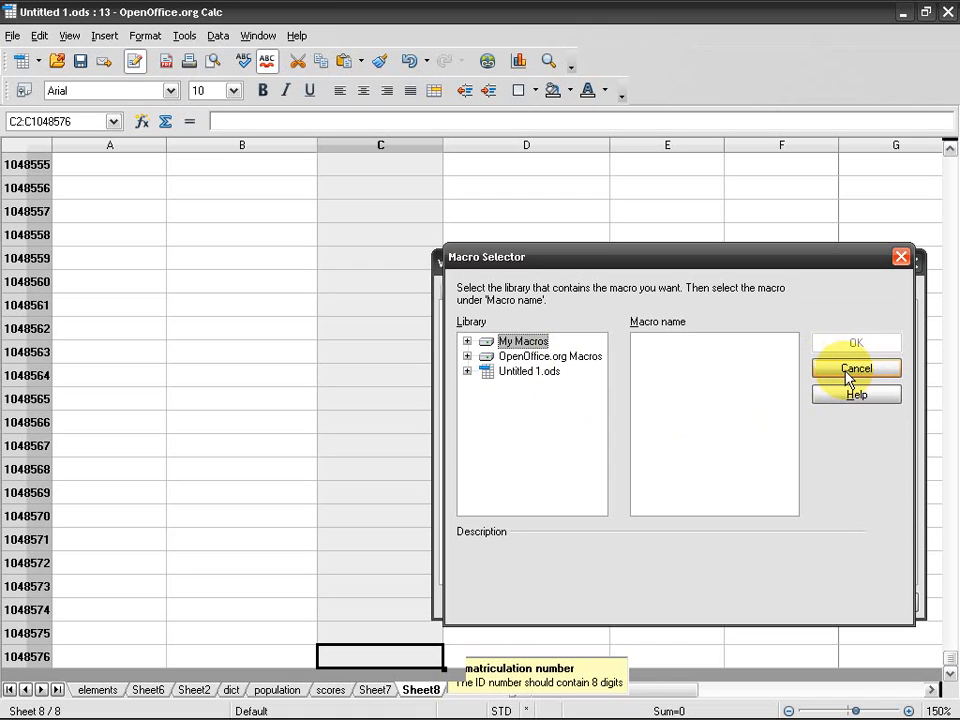
{"action": "left_click_drag", "start_coordinate": [750, 260], "coordinate": [470, 260]}
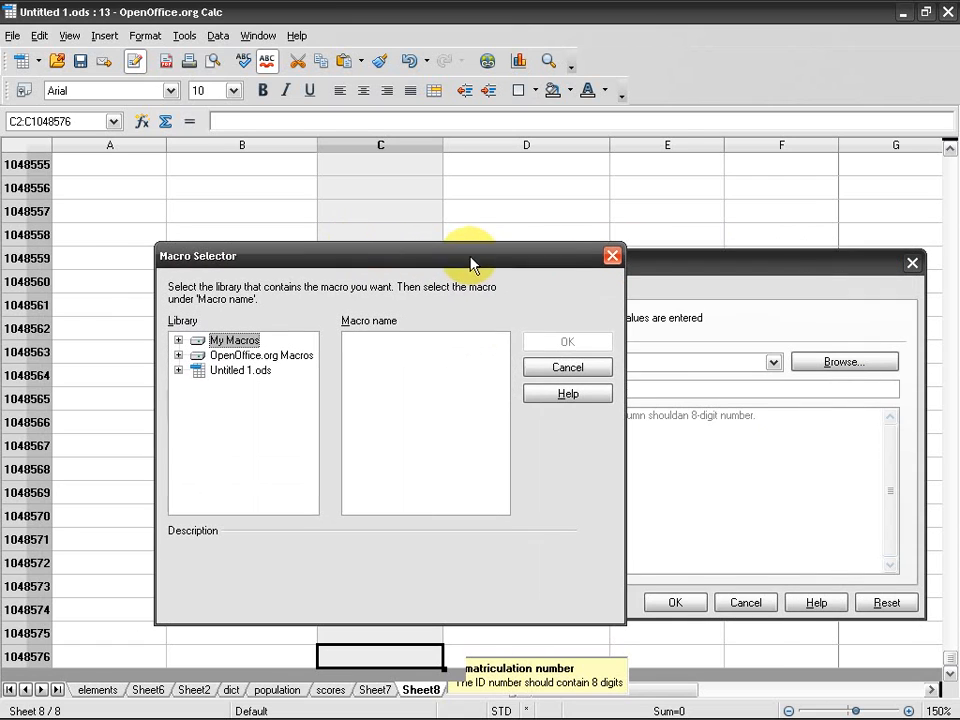
{"action": "left_click", "coordinate": [560, 370]}
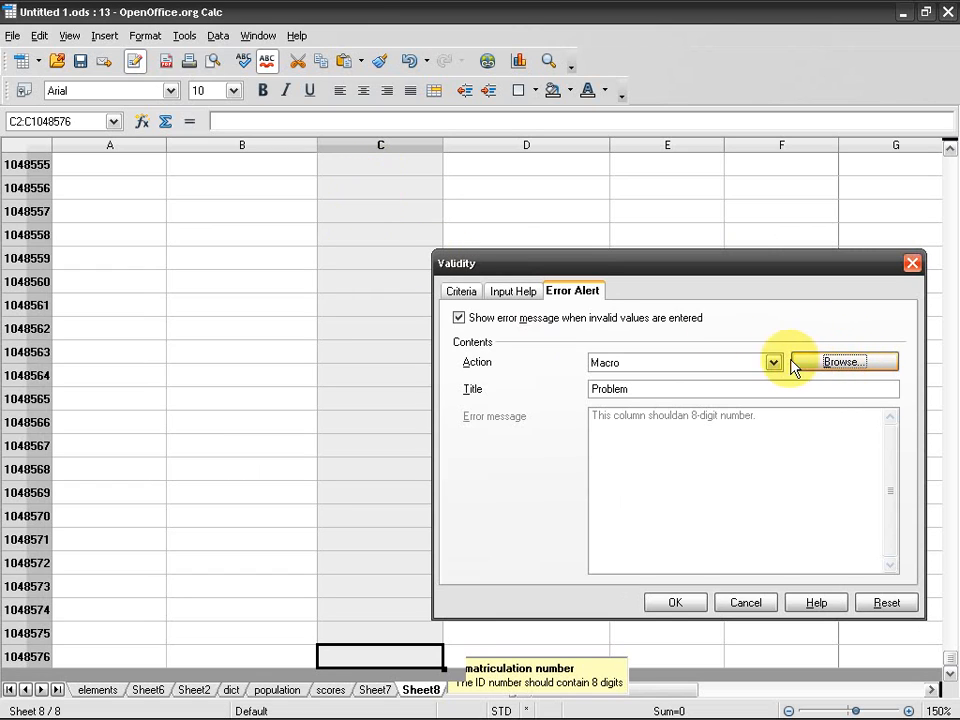
{"action": "left_click", "coordinate": [724, 364]}
{"action": "left_click", "coordinate": [724, 364]}
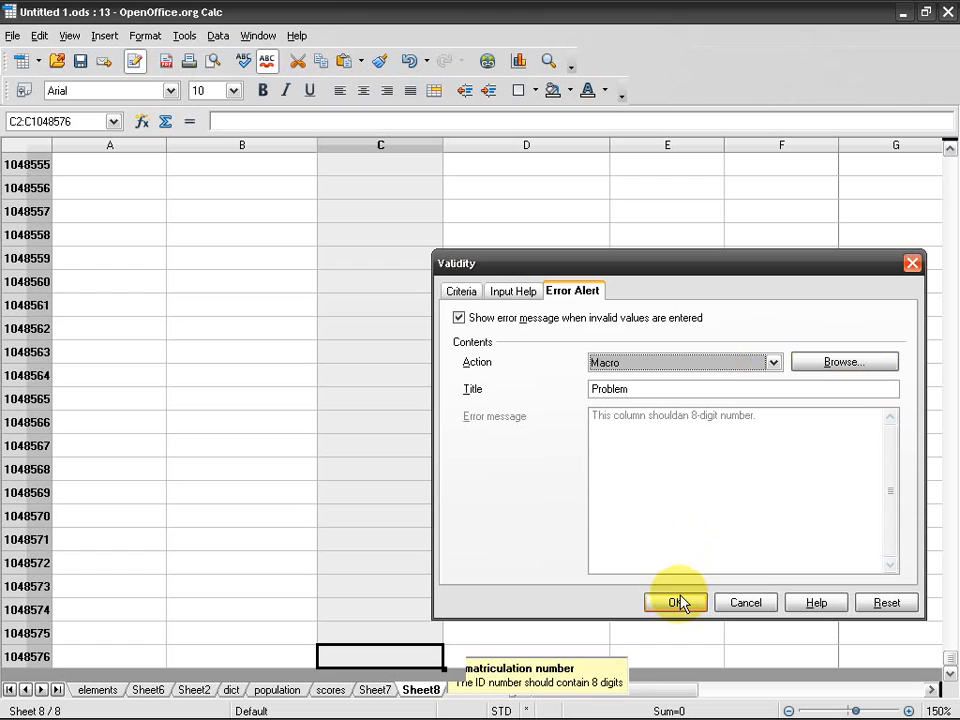
{"action": "left_click", "coordinate": [742, 603]}
{"action": "left_click", "coordinate": [436, 446]}
{"action": "key", "text": "ctrl+Up"}
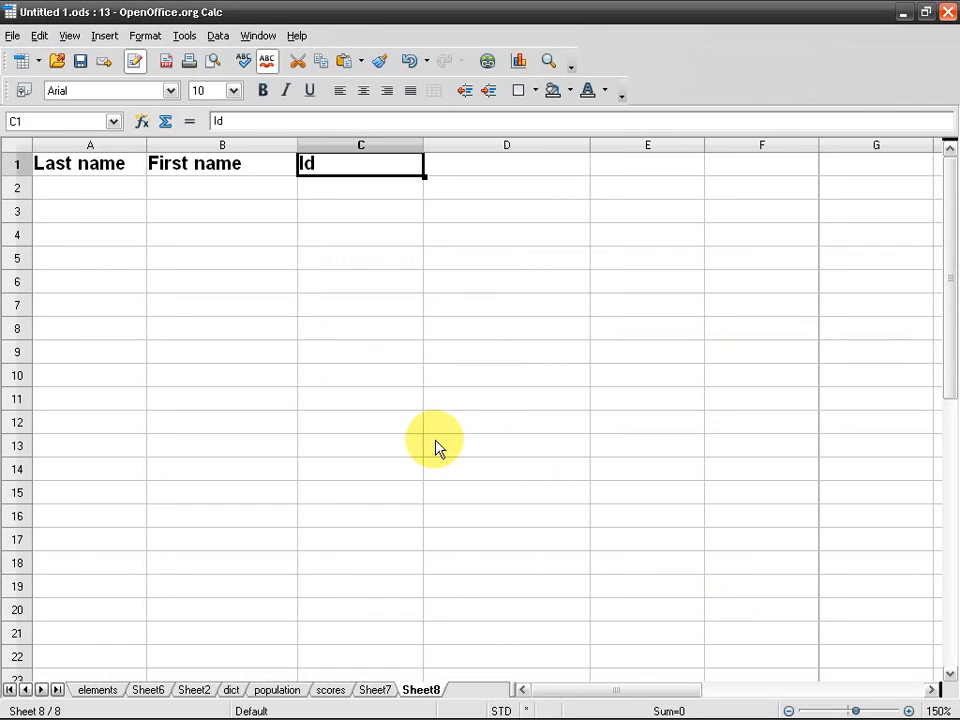
{"action": "key", "text": "Down"}
{"action": "key", "text": "ctrl+shift+Down"}
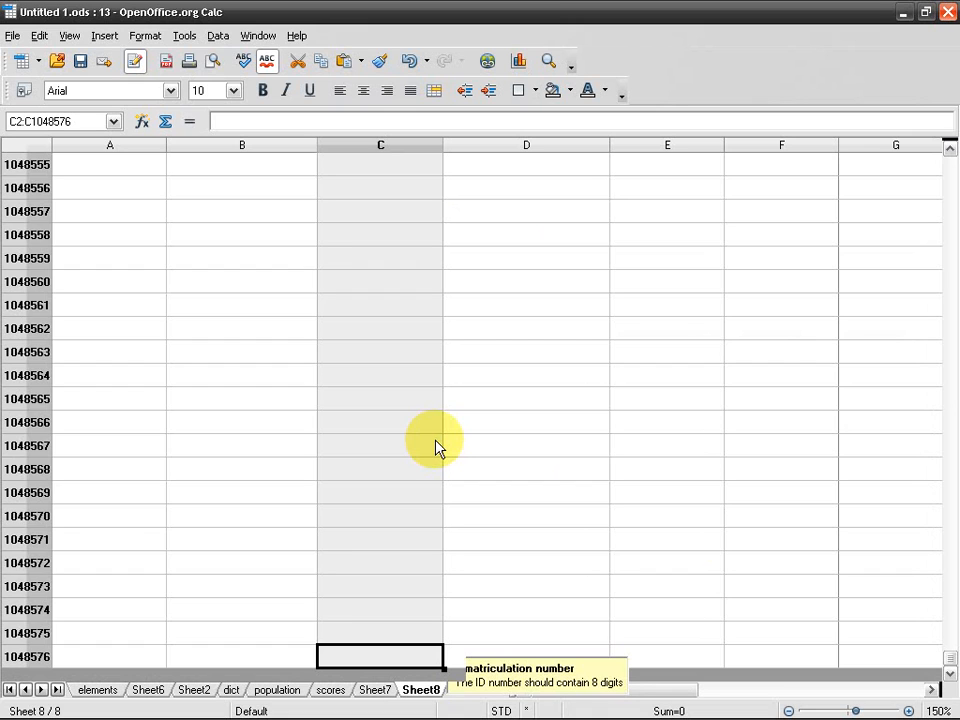
- Enter a seven-digit number of consecutive digits starting from 1 in C2 to test the Id validity rule
{"action": "key", "text": "ctrl+Home"}
{"action": "key", "text": "Right"}
{"action": "key", "text": "Right"}
{"action": "key", "text": "Down"}
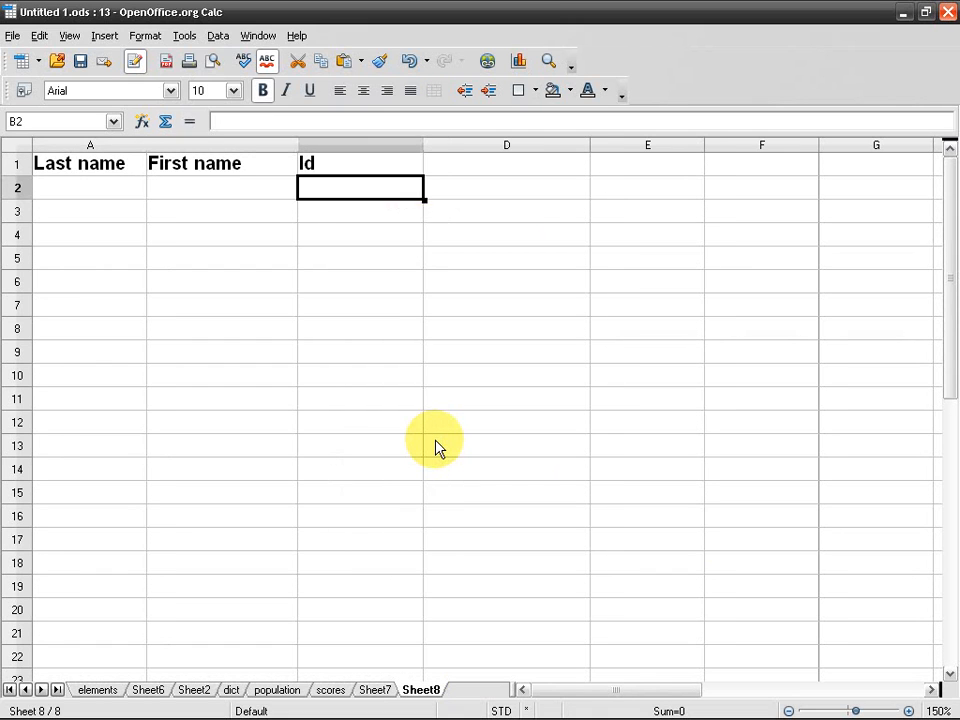
{"action": "type", "text": "546"}
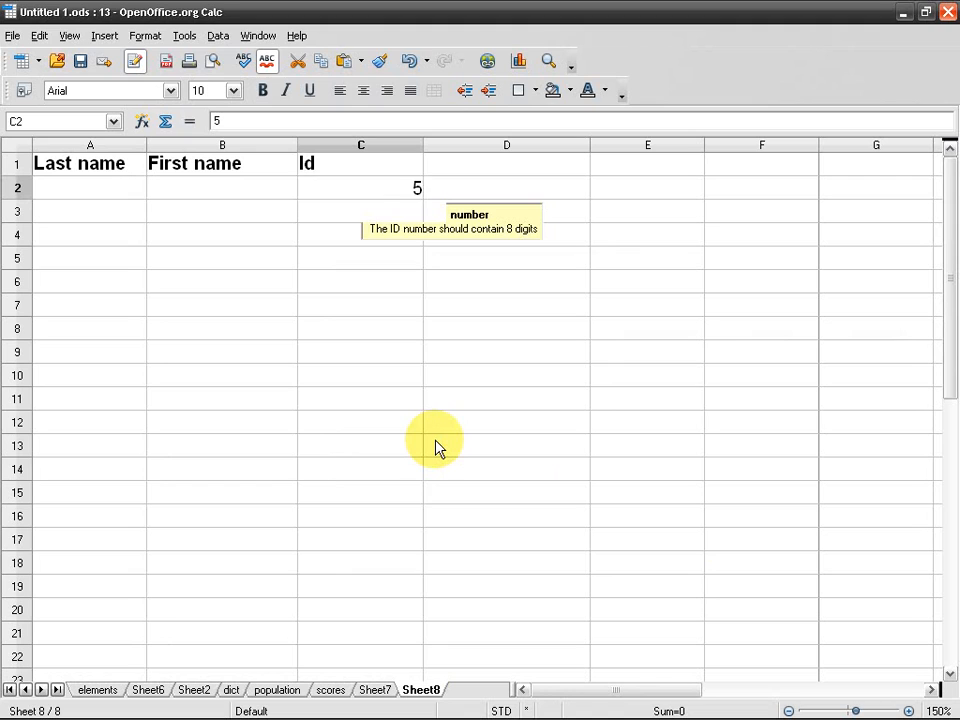
{"action": "key", "text": "BackSpace"}
{"action": "key", "text": "BackSpace"}
{"action": "key", "text": "BackSpace"}
{"action": "type", "text": "1234567"}
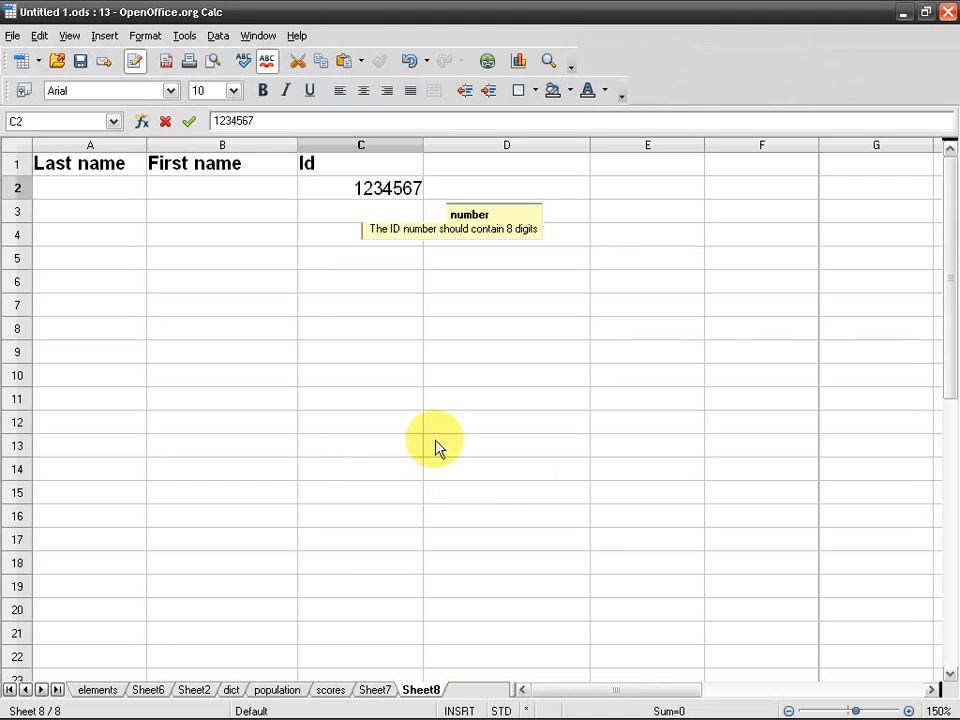
{"action": "key", "text": "Return"}
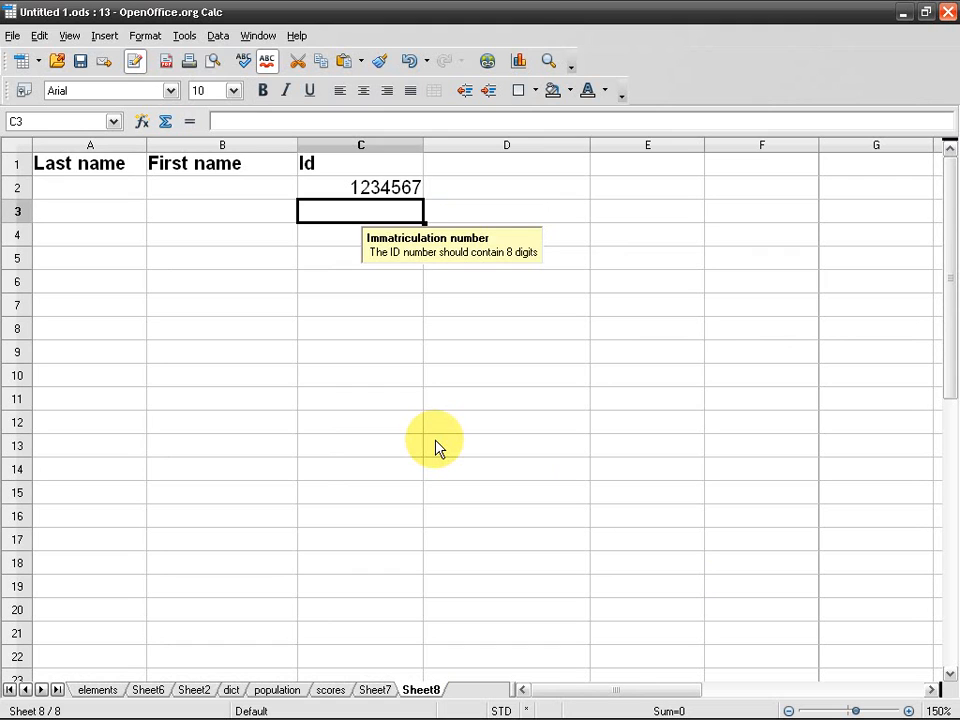
- Select C2 through the last row of the Id column and set its error alert action to Stop
{"action": "left_click", "coordinate": [390, 189]}
{"action": "key", "text": "ctrl+shift+Down"}
{"action": "key", "text": "alt+d"}
{"action": "key", "text": "l"}
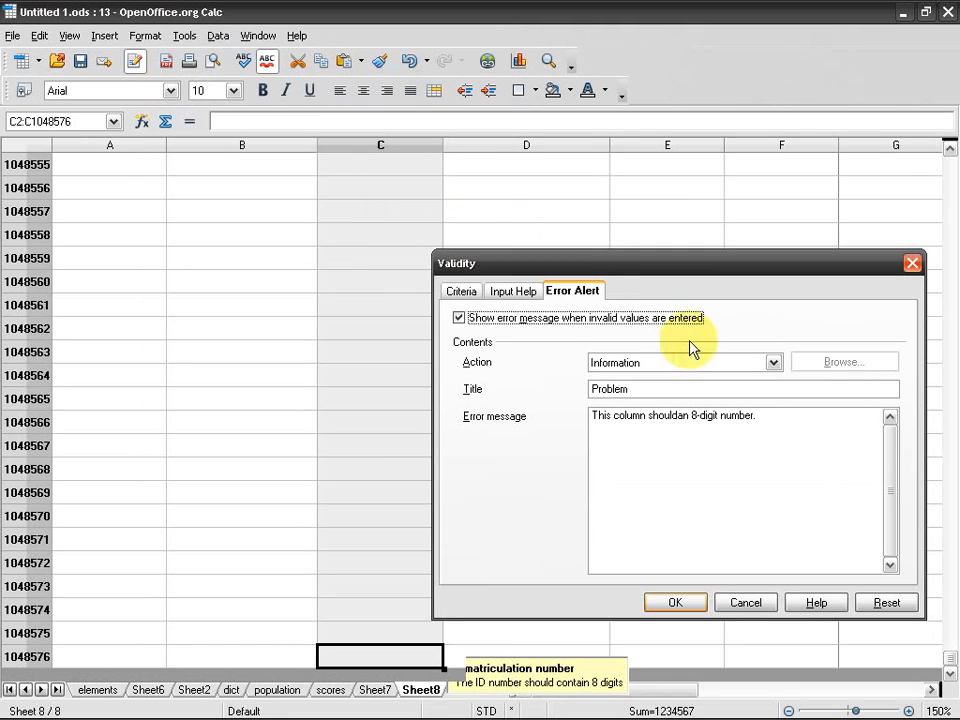
{"action": "left_click", "coordinate": [773, 362]}
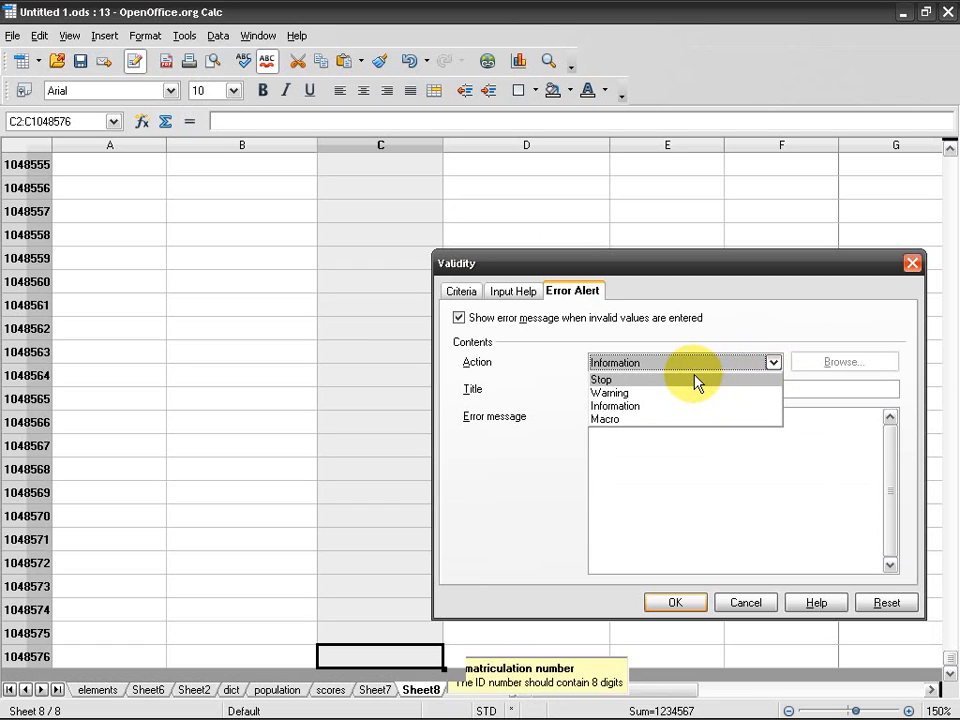
{"action": "left_click", "coordinate": [668, 380]}
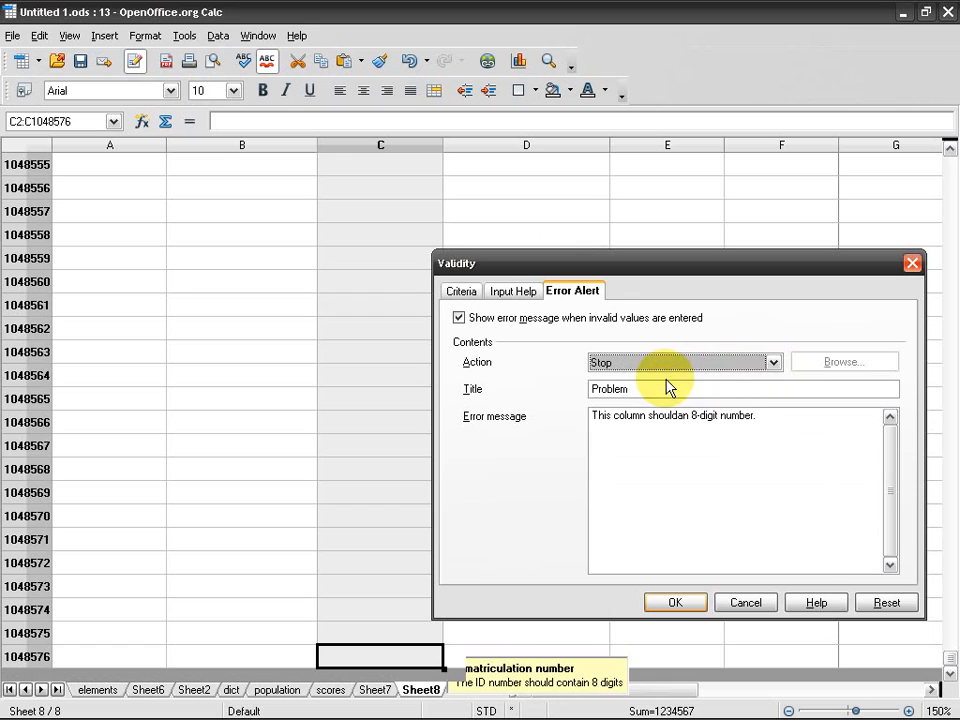
- Set the validity criteria's minimum to 10000000 and apply the validity settings
{"action": "left_click", "coordinate": [463, 292]}
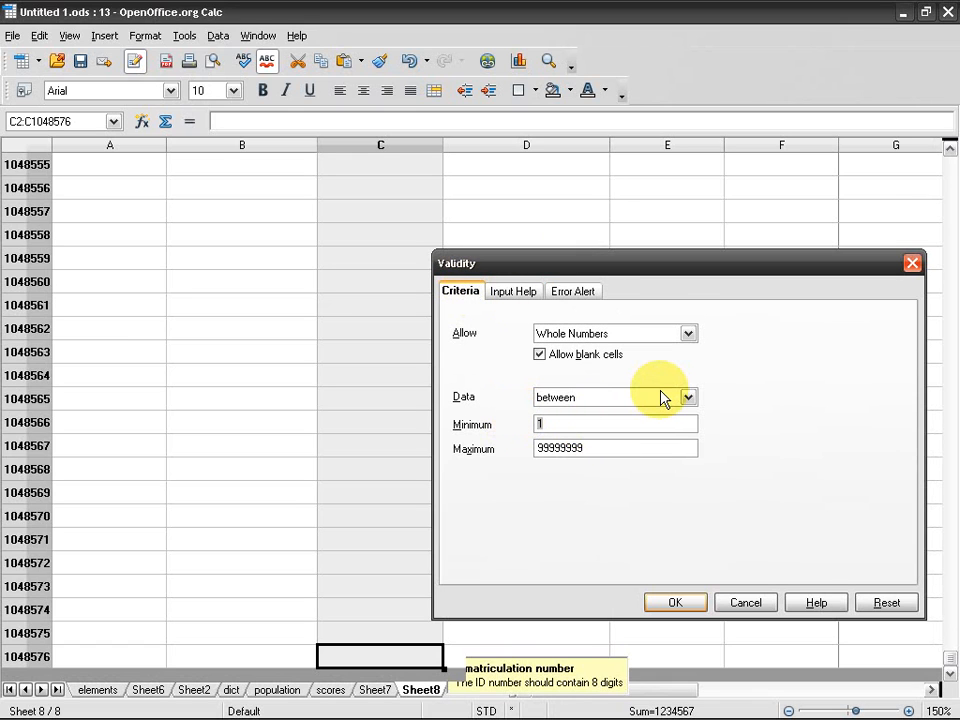
{"action": "key", "text": "BackSpace"}
{"action": "type", "text": "00000001"}
{"action": "key", "text": "shift+Home"}
{"action": "type", "text": "10000000"}
{"action": "left_click", "coordinate": [695, 605]}
- Try to enter the same seven-digit test number in C3 and dismiss the error alert
{"action": "key", "text": "ctrl+Up"}
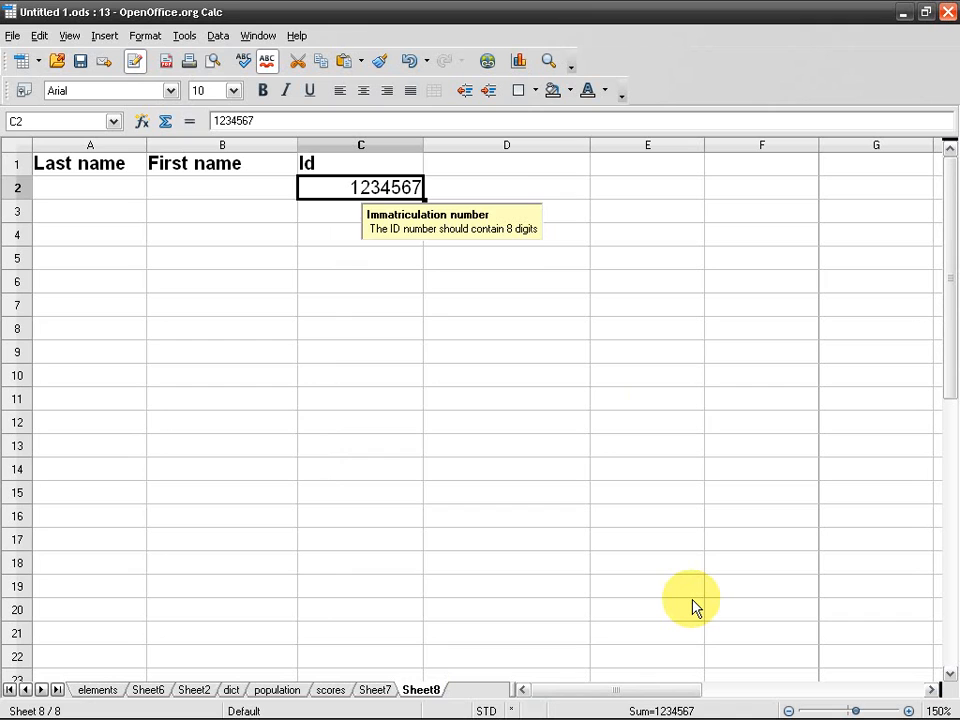
{"action": "key", "text": "Down"}
{"action": "type", "text": "1234567"}
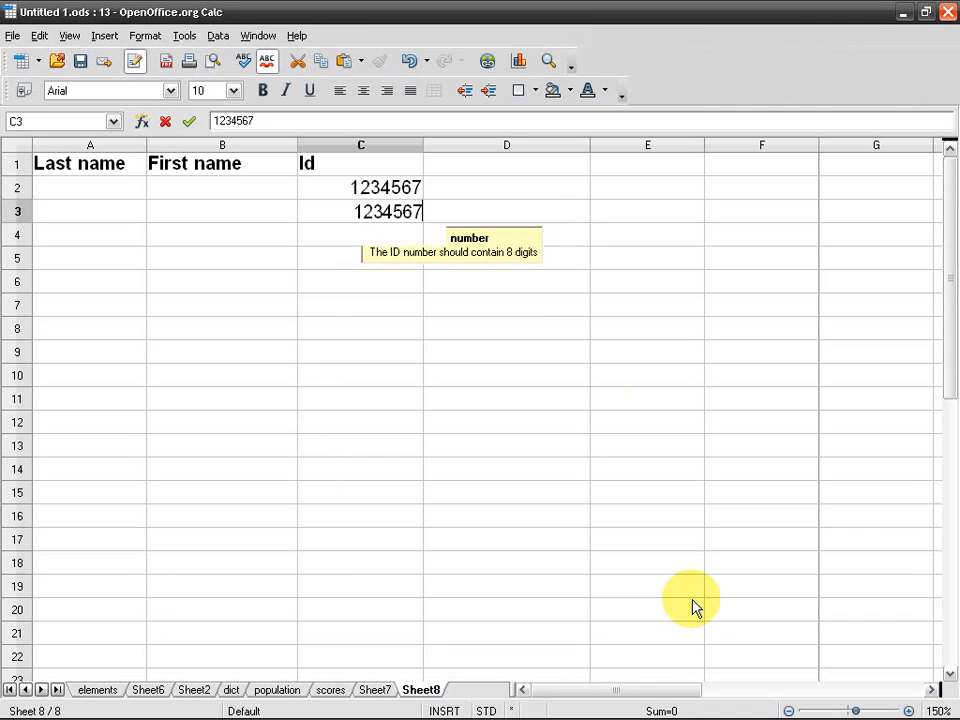
{"action": "key", "text": "Return"}
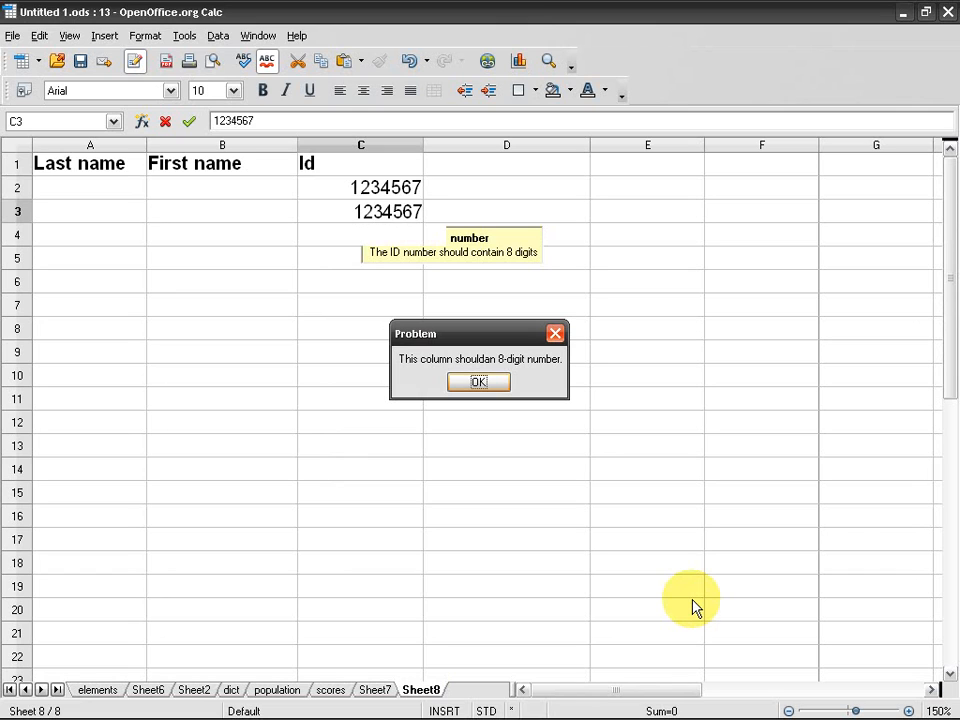
{"action": "key", "text": "Return"}
- Clear the seven-digit test number from C2
{"action": "key", "text": "Up"}
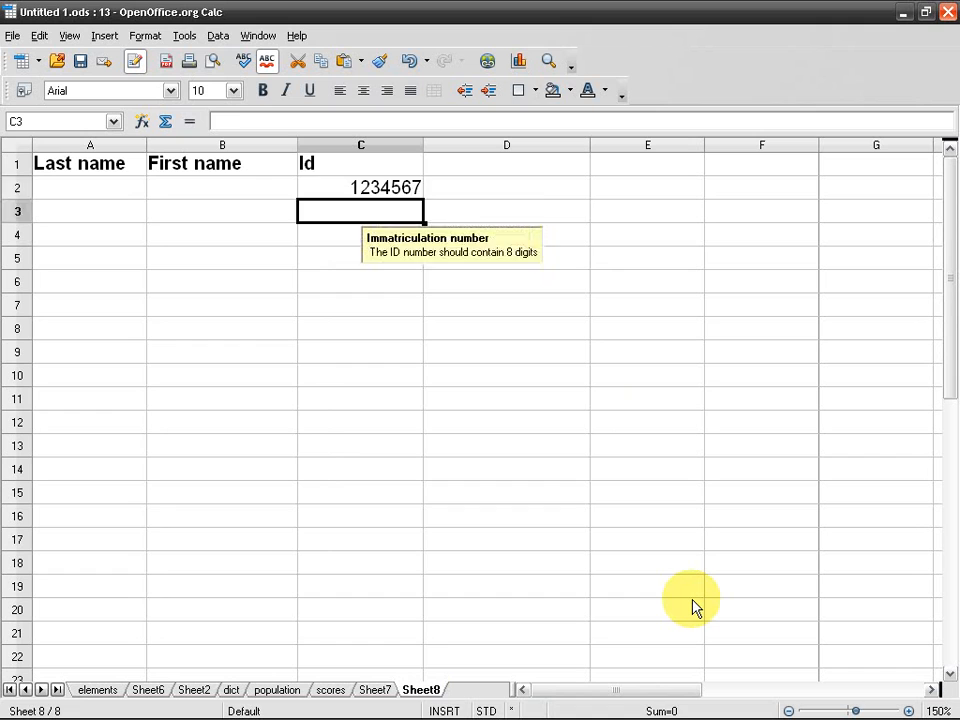
{"action": "key", "text": "Up"}
{"action": "key", "text": "Delete"}
{"action": "key", "text": "Down"}
{"action": "key", "text": "Up"}
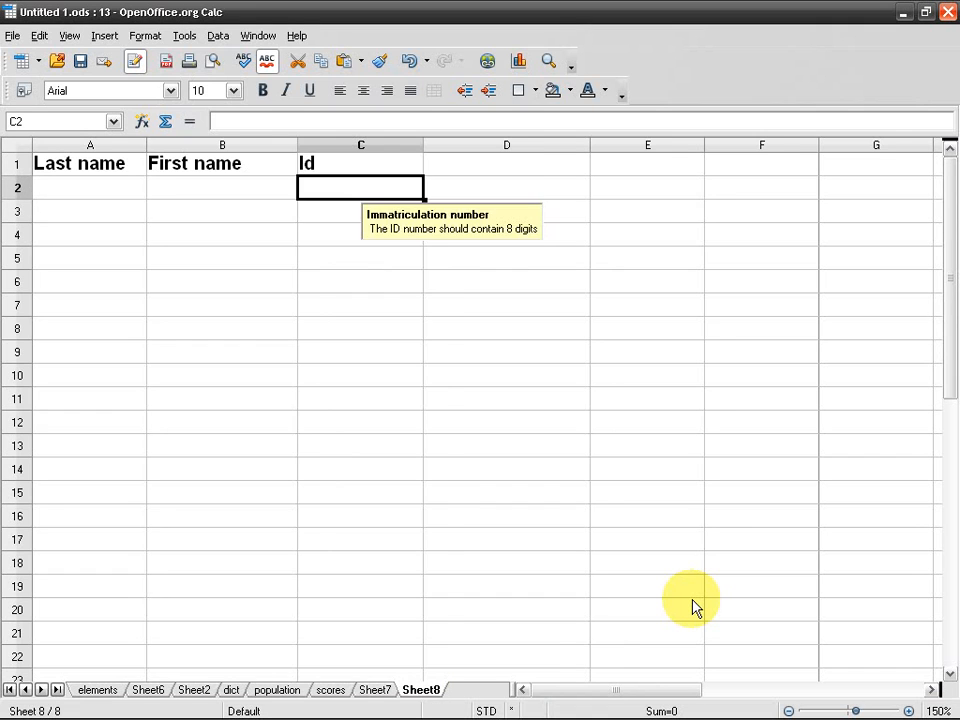
{"action": "key", "text": "ctrl+shift+Down"}
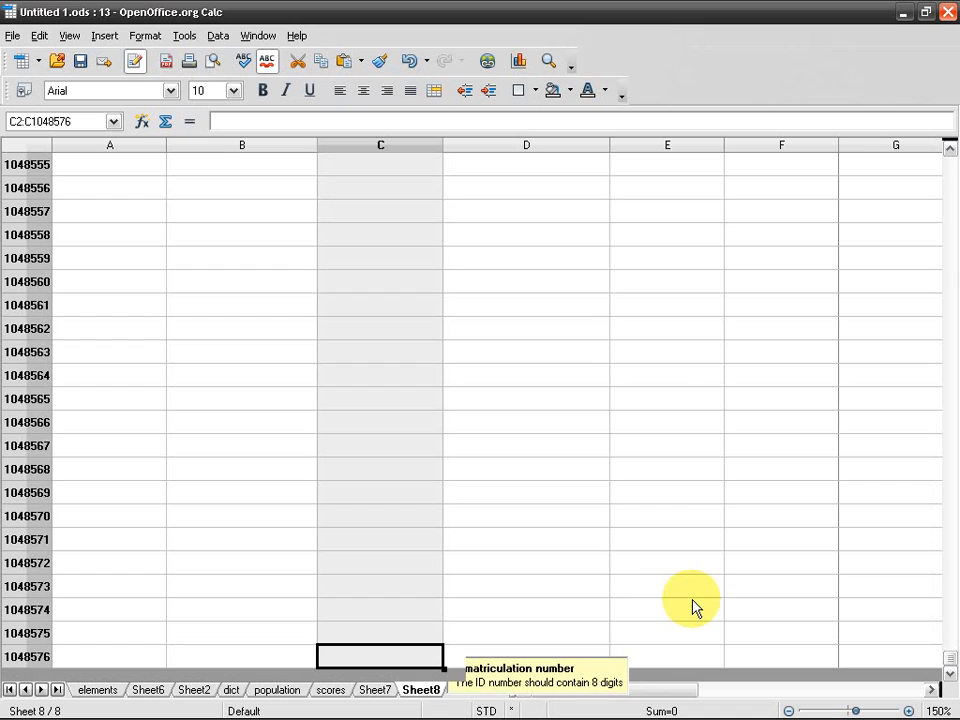
{"action": "key", "text": "ctrl+Up"}
{"action": "key", "text": "Down"}
{"action": "key", "text": "Left"}
{"action": "key", "text": "Left"}
{"action": "key", "text": "Right"}
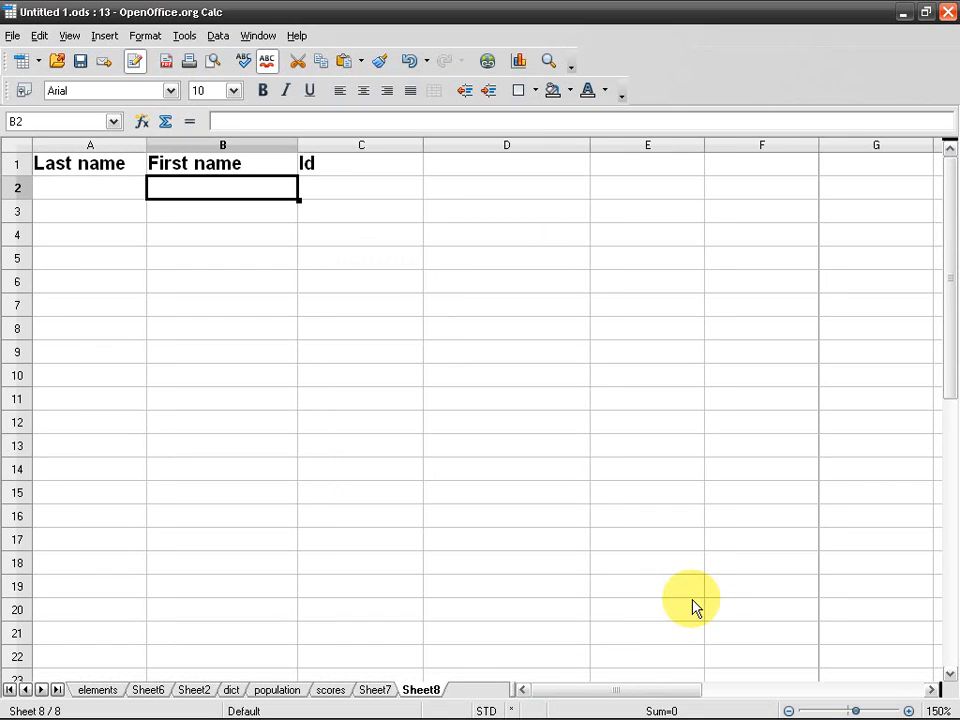
- Select the range from C2 up to the First name header in B1
{"action": "key", "text": "Right"}
{"action": "key", "text": "shift+Up"}
{"action": "key", "text": "shift+Left"}
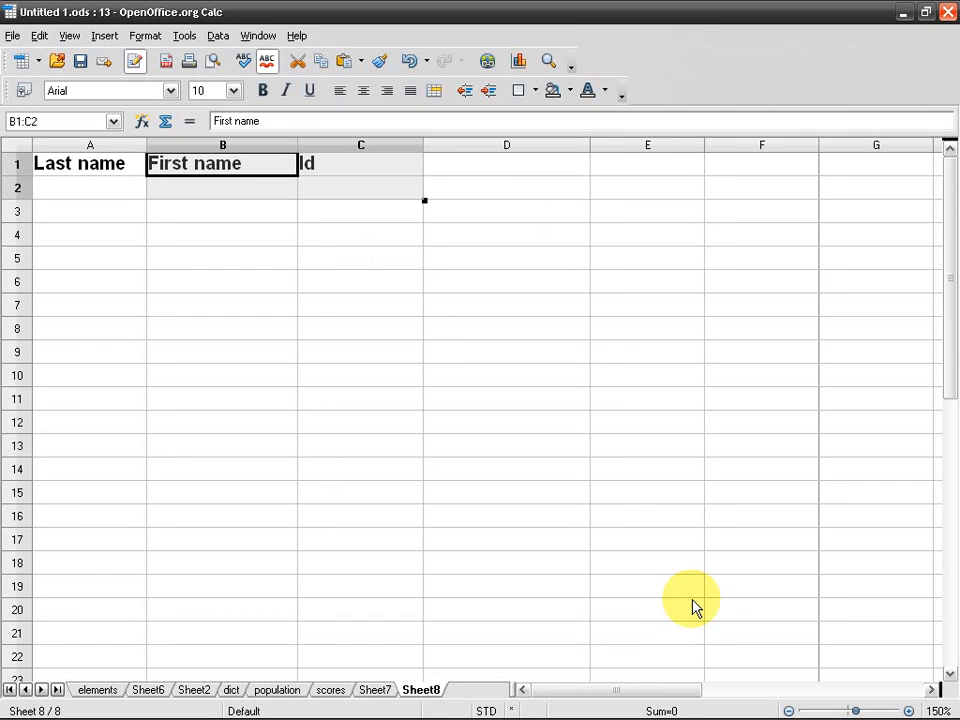